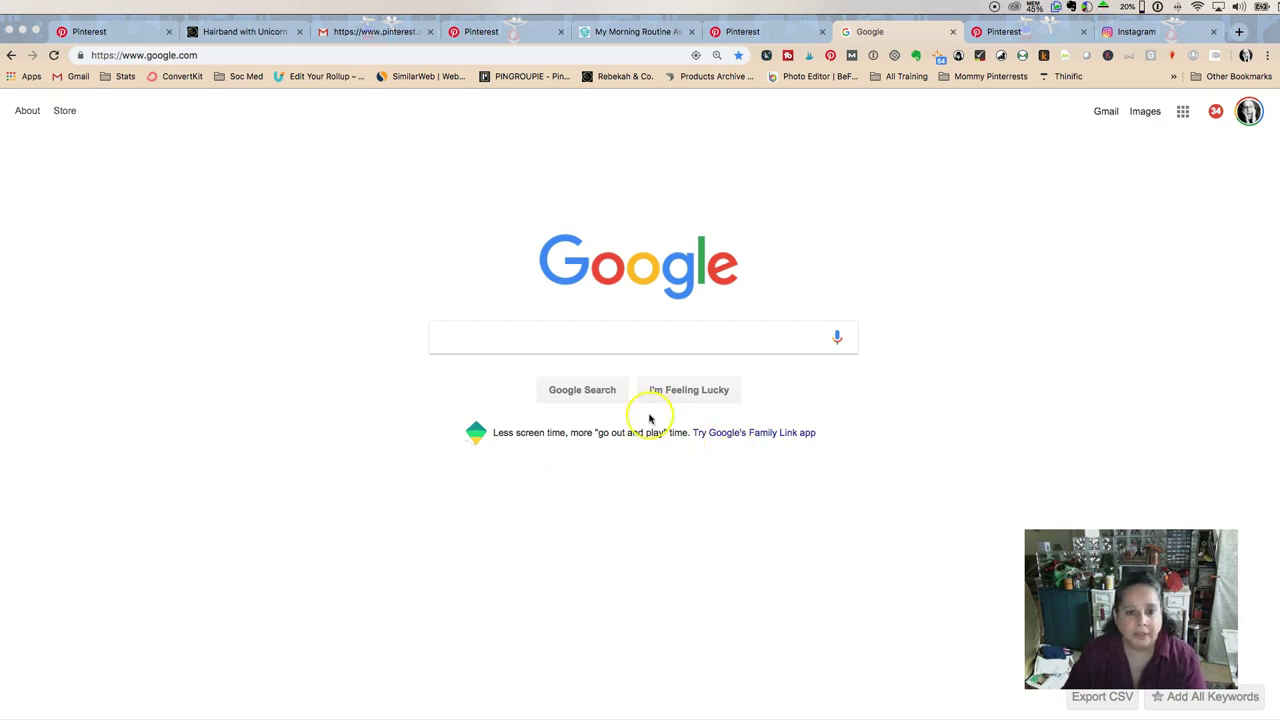
- Search Google for "january marketing"
{"action": "left_click", "coordinate": [630, 345]}
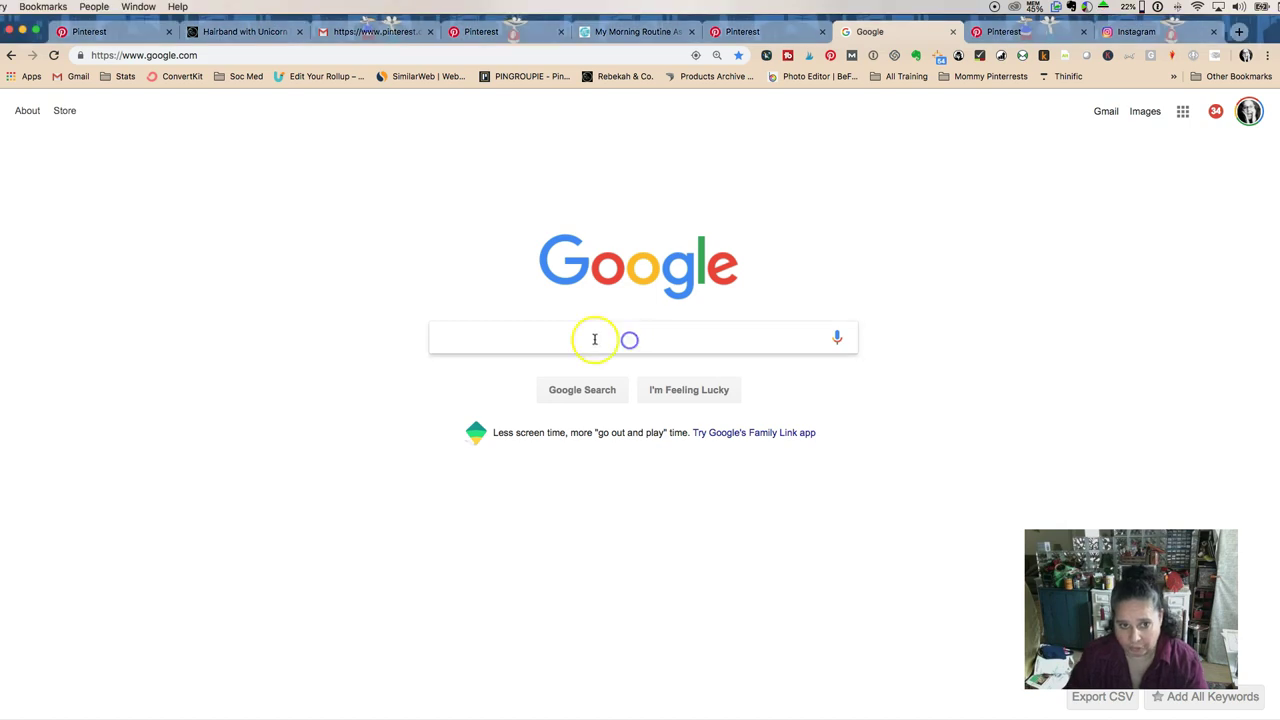
{"action": "type", "text": "jarr"}
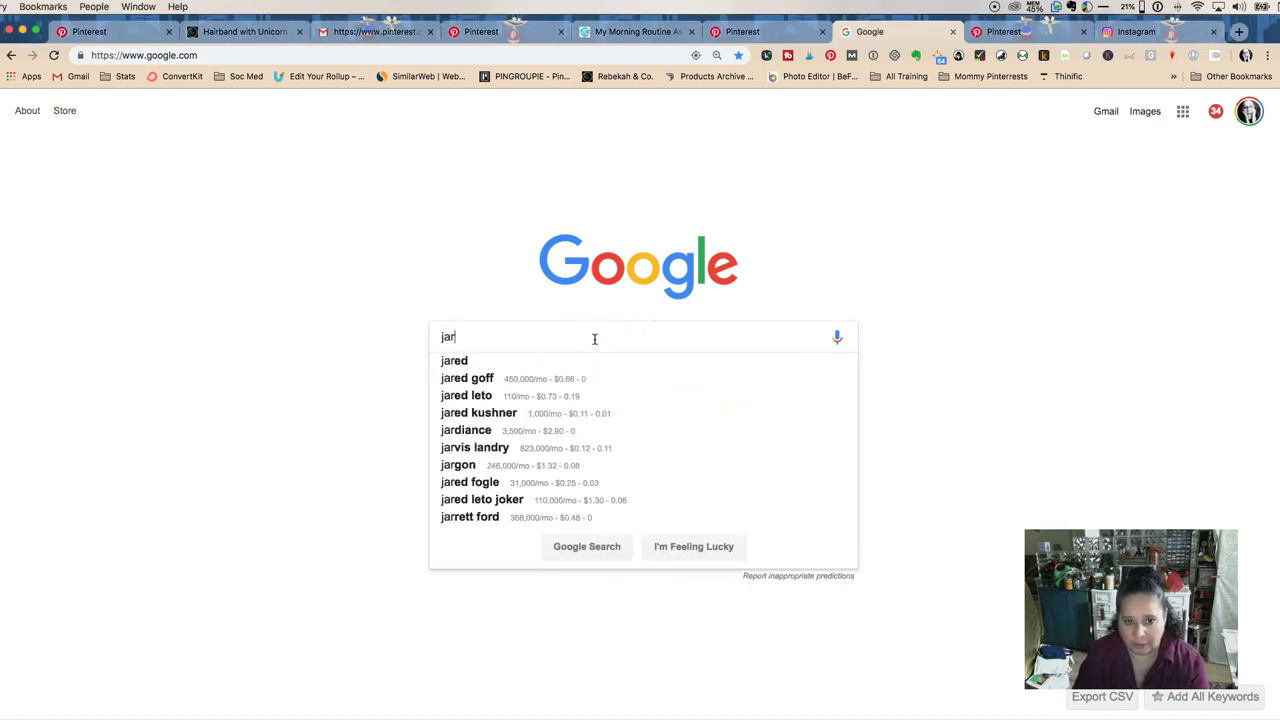
{"action": "key", "text": "BackSpace"}
{"action": "key", "text": "BackSpace"}
{"action": "type", "text": "nuar"}
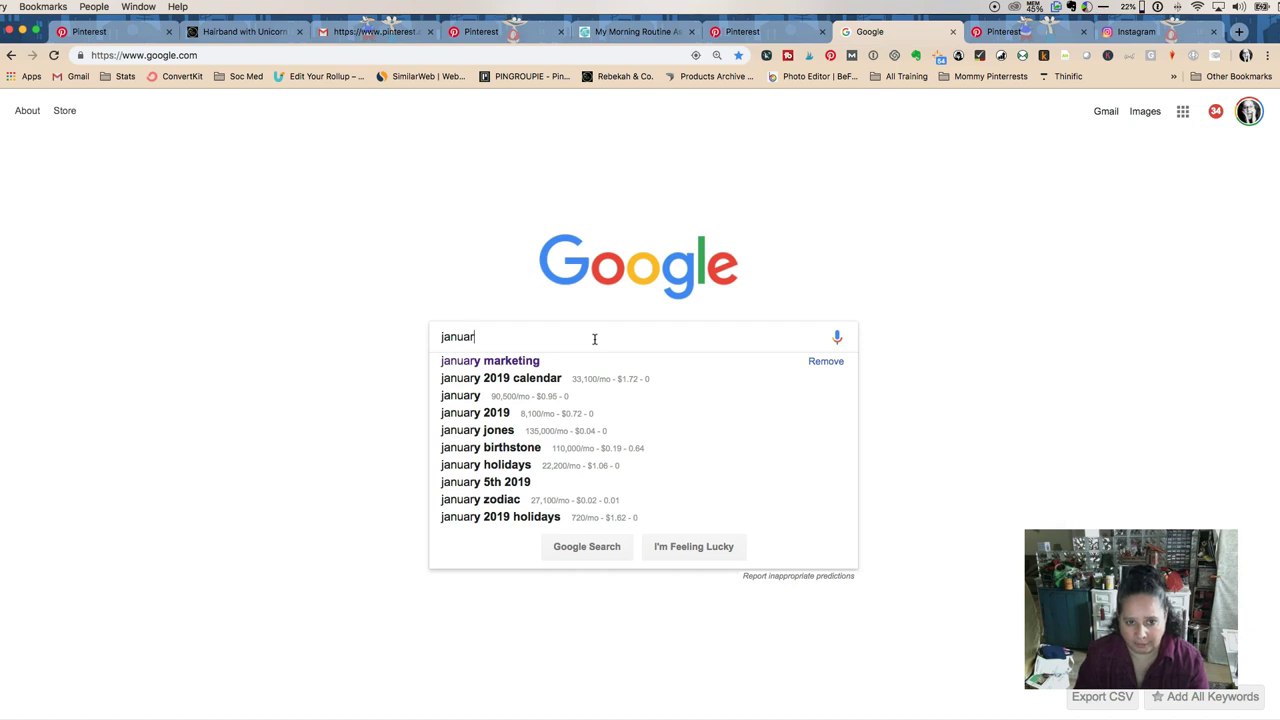
{"action": "type", "text": "y marketing"}
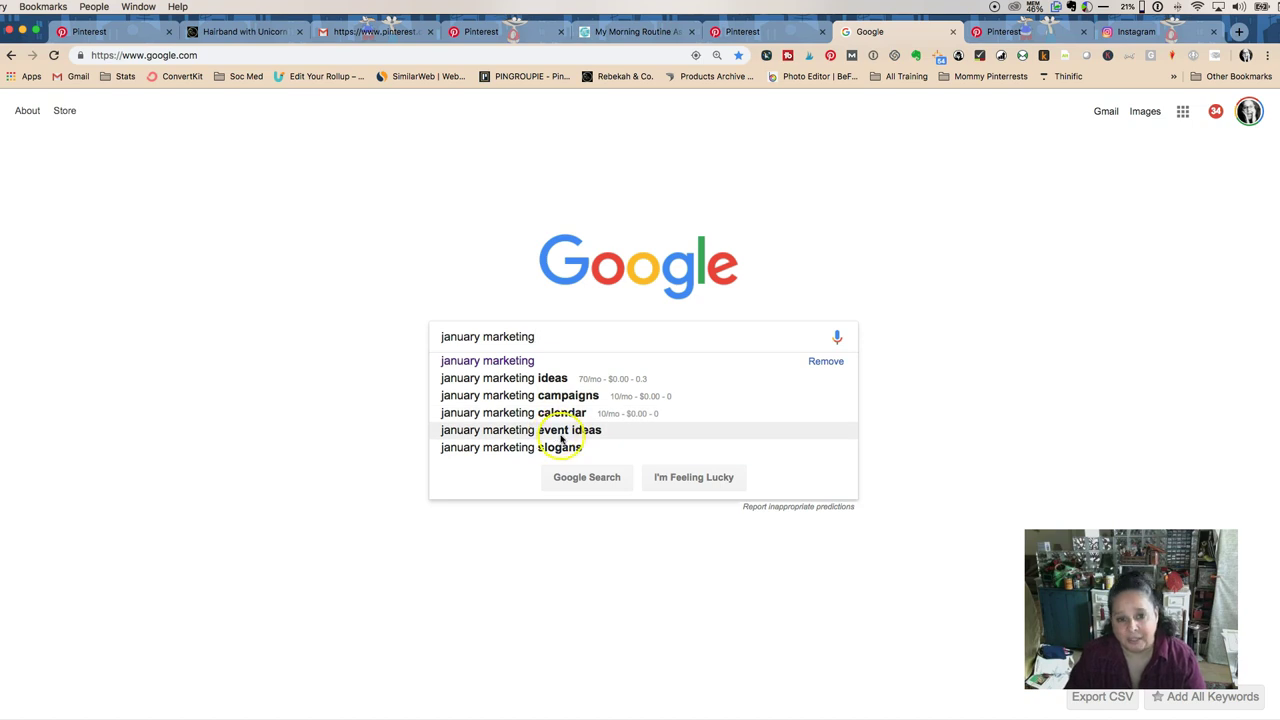
{"action": "left_click", "coordinate": [569, 477]}
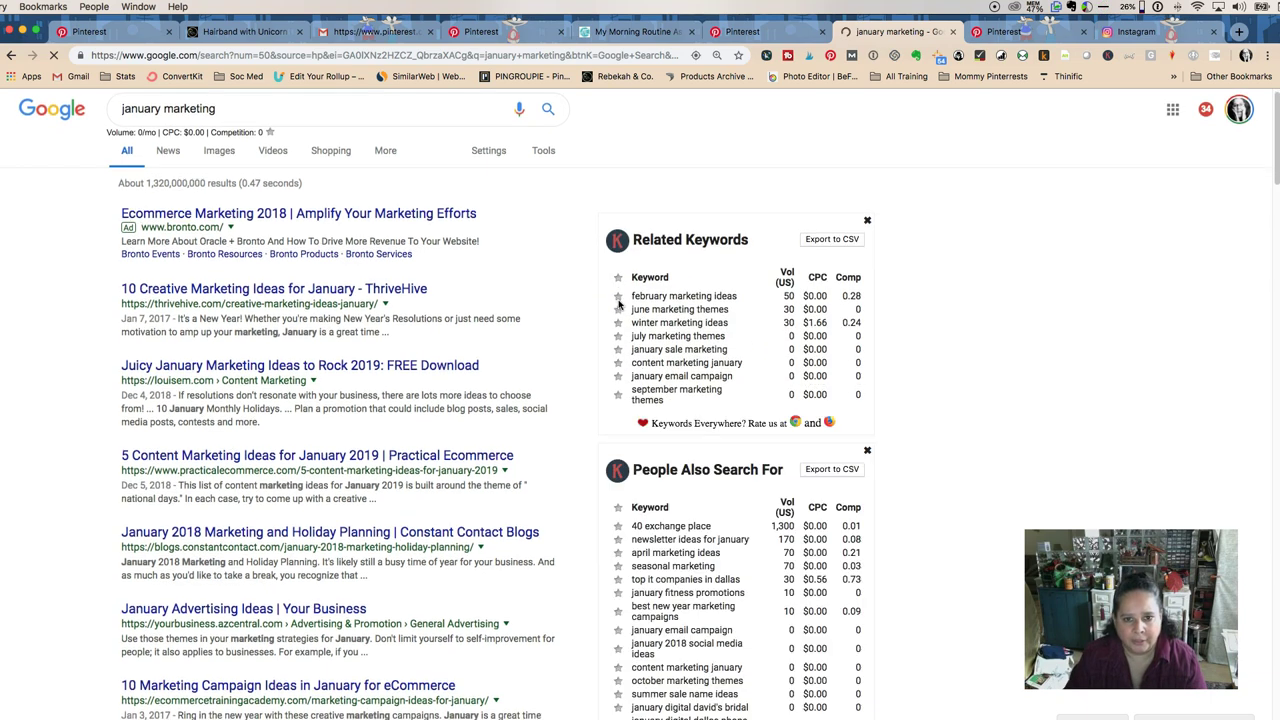
- Examine the Related Keywords and People Also Search For lists and the web results for january marketing
{"action": "scroll", "coordinate": [868, 362], "scroll_direction": "down", "scroll_amount": 5}
{"action": "scroll", "coordinate": [868, 362], "scroll_direction": "up", "scroll_amount": 5}
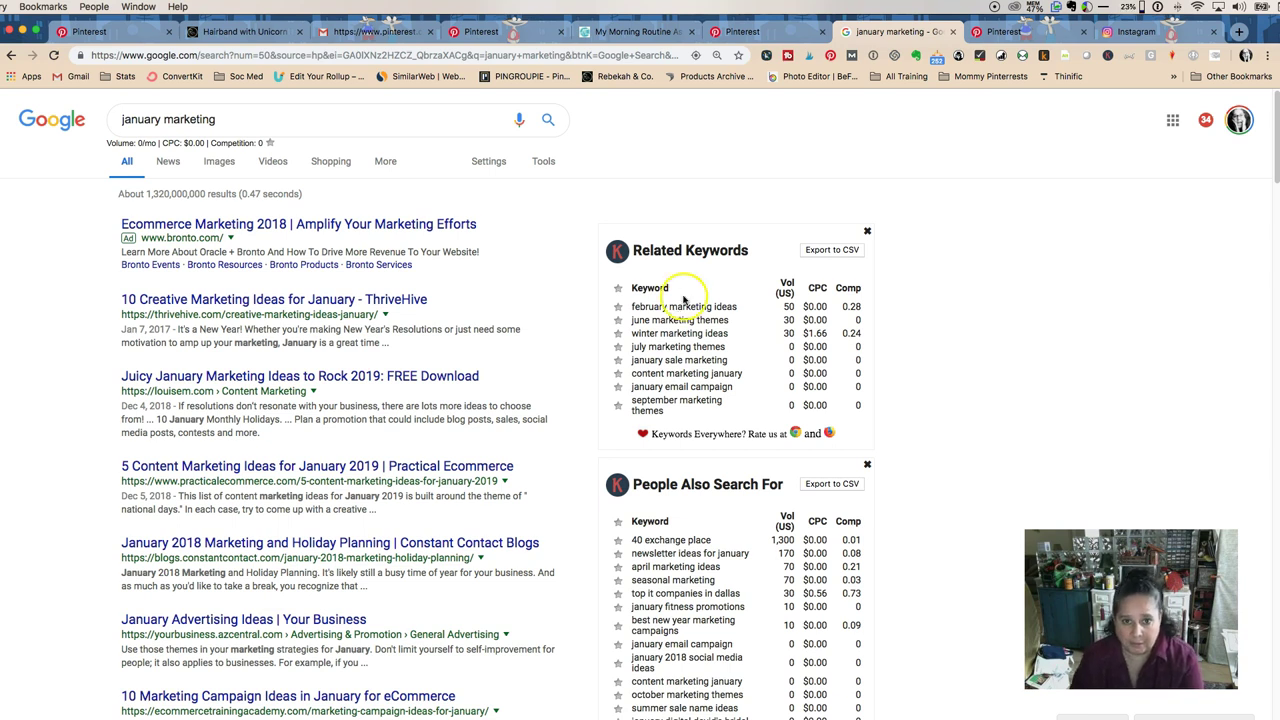
{"action": "scroll", "coordinate": [680, 335], "scroll_direction": "down", "scroll_amount": 1}
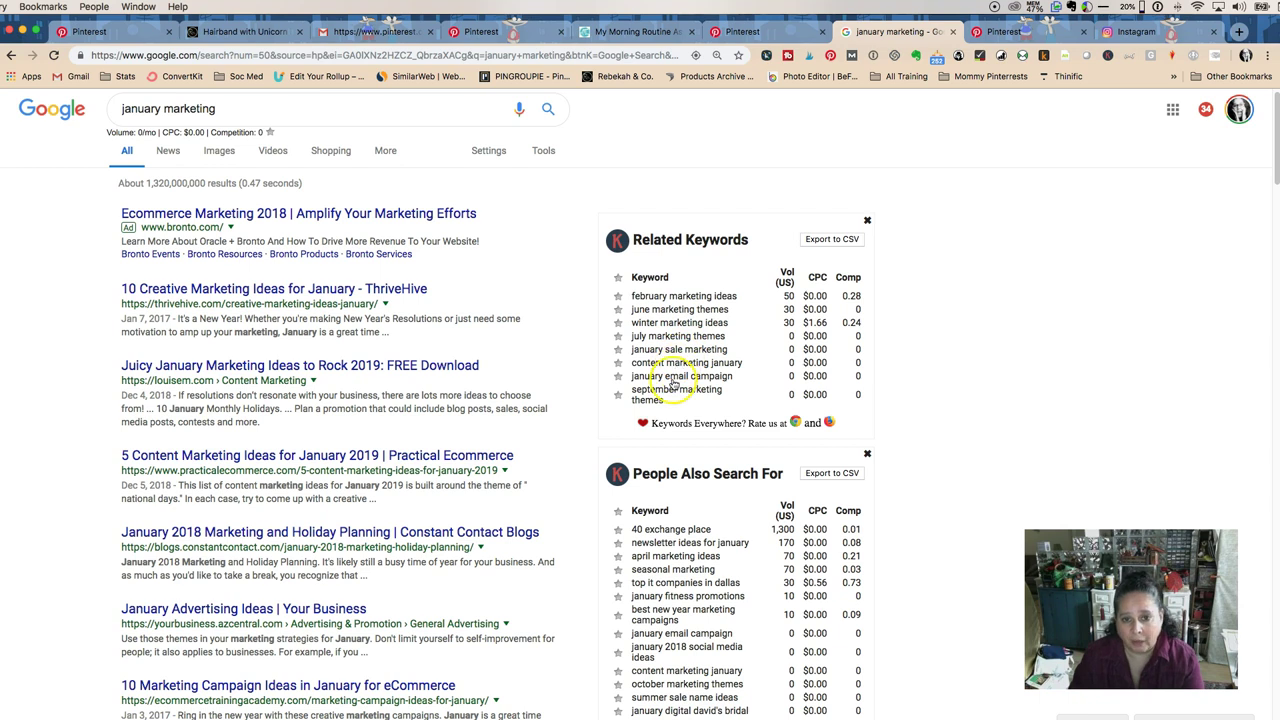
{"action": "scroll", "coordinate": [678, 365], "scroll_direction": "down", "scroll_amount": 1}
{"action": "scroll", "coordinate": [673, 382], "scroll_direction": "down", "scroll_amount": 1}
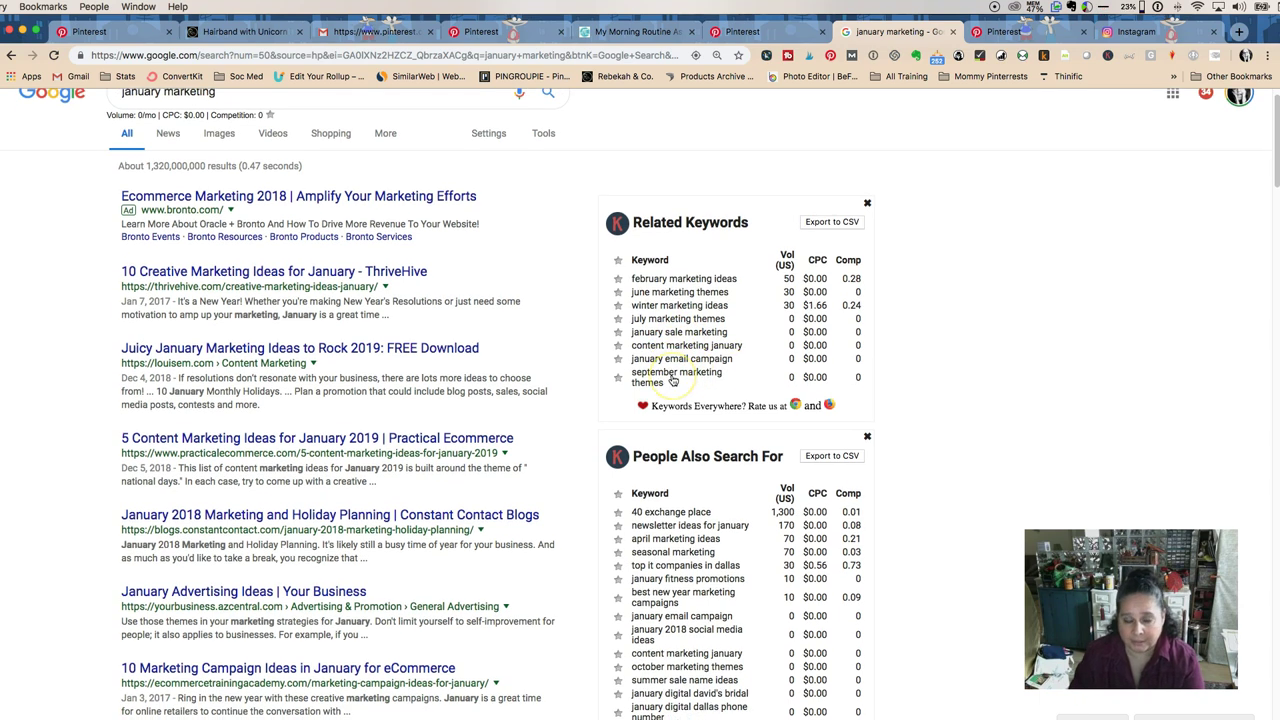
{"action": "scroll", "coordinate": [673, 381], "scroll_direction": "down", "scroll_amount": 2}
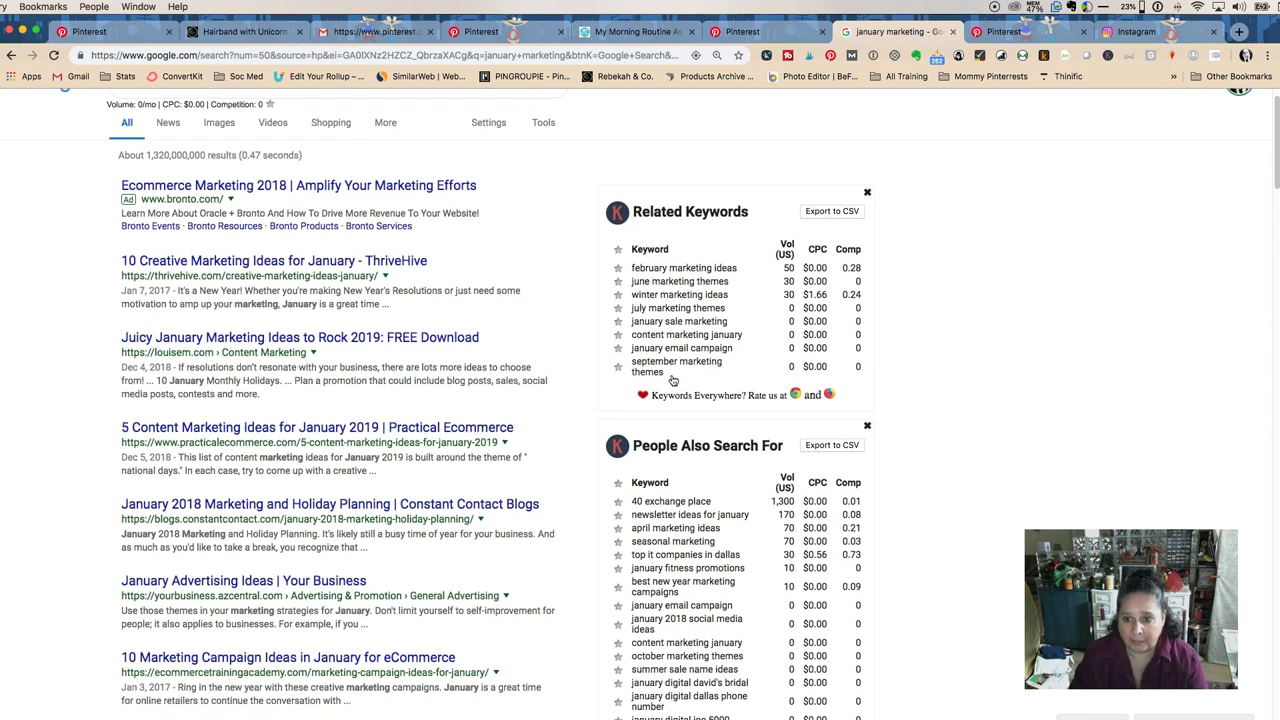
{"action": "scroll", "coordinate": [673, 381], "scroll_direction": "down", "scroll_amount": 1}
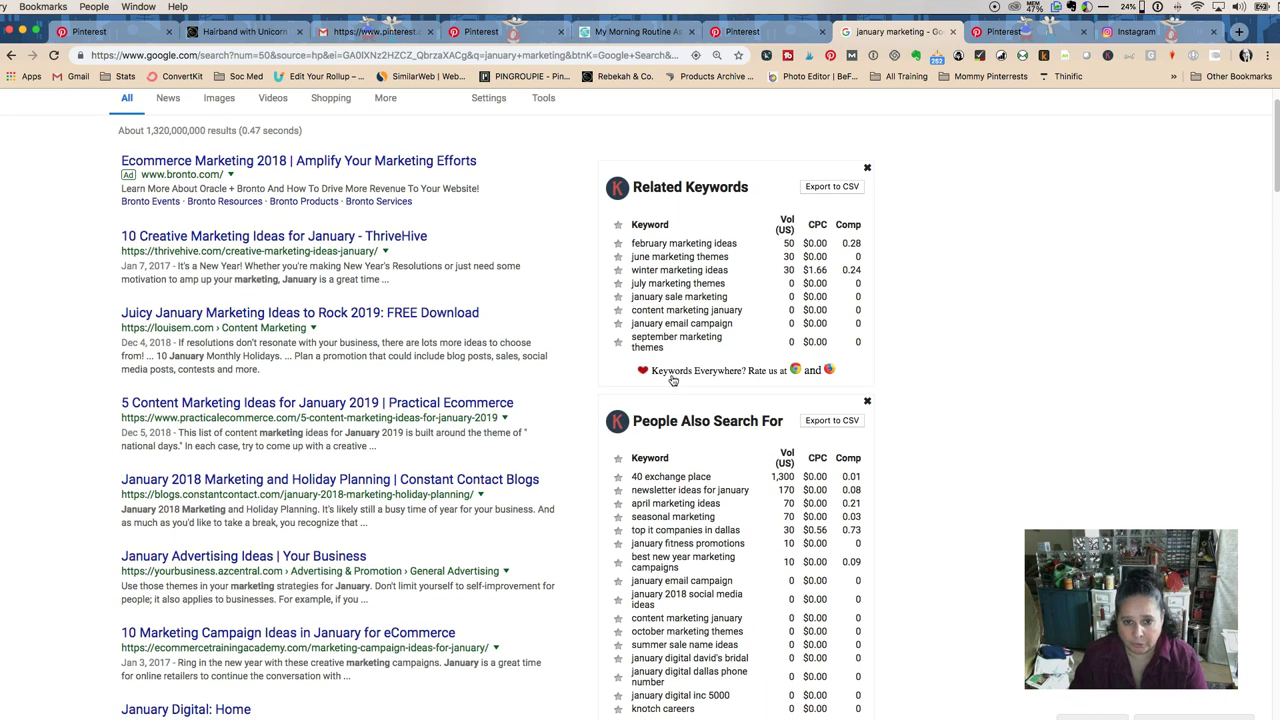
{"action": "scroll", "coordinate": [673, 381], "scroll_direction": "down", "scroll_amount": 4}
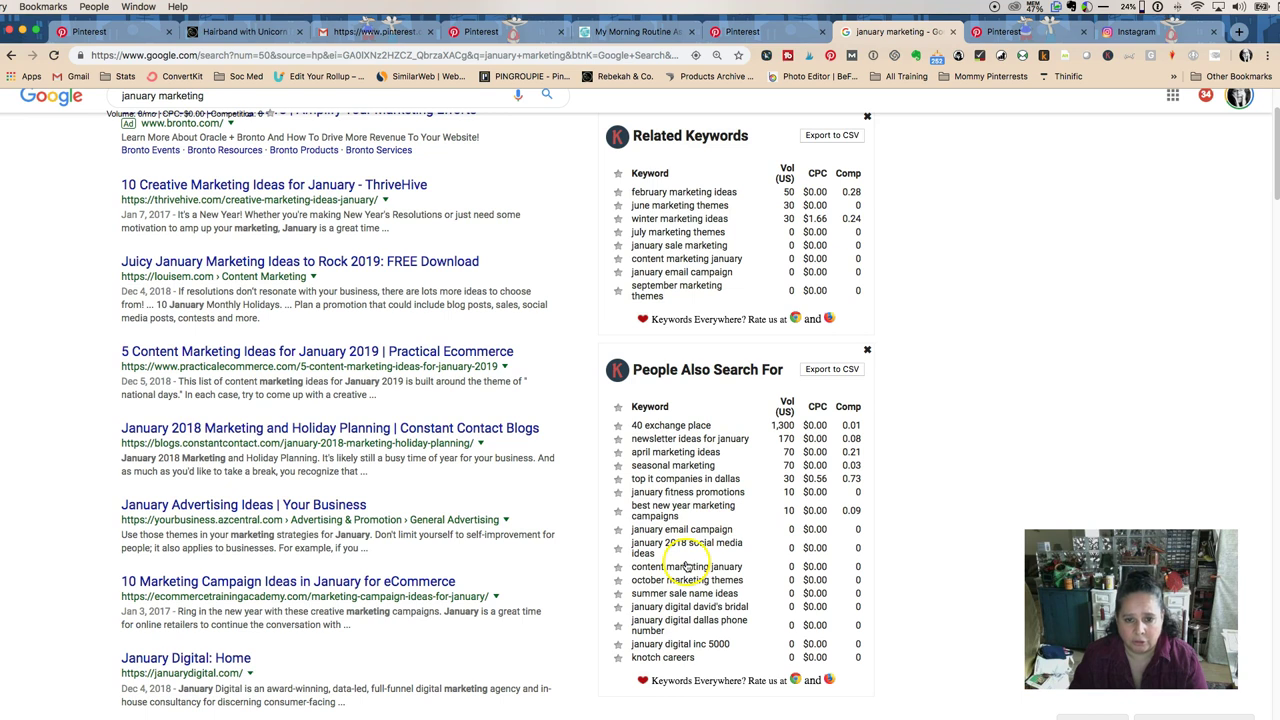
{"action": "scroll", "coordinate": [688, 566], "scroll_direction": "up", "scroll_amount": 1}
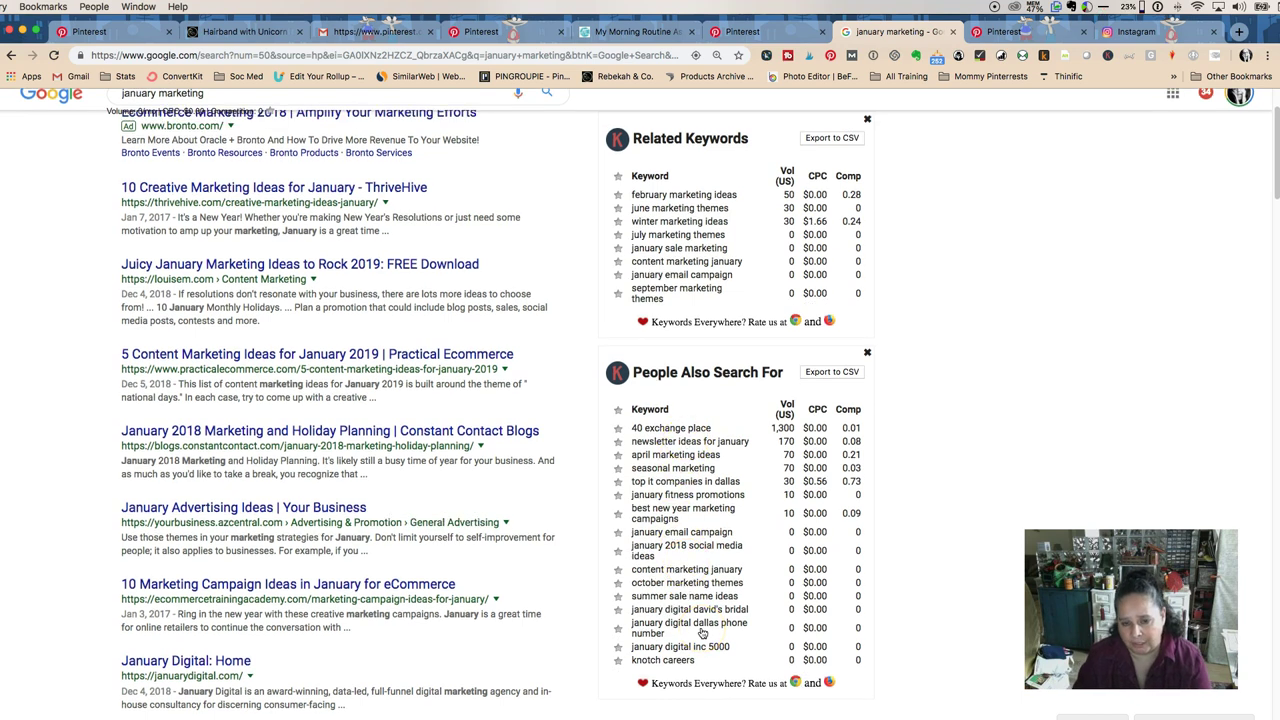
{"action": "scroll", "coordinate": [702, 632], "scroll_direction": "up", "scroll_amount": 5}
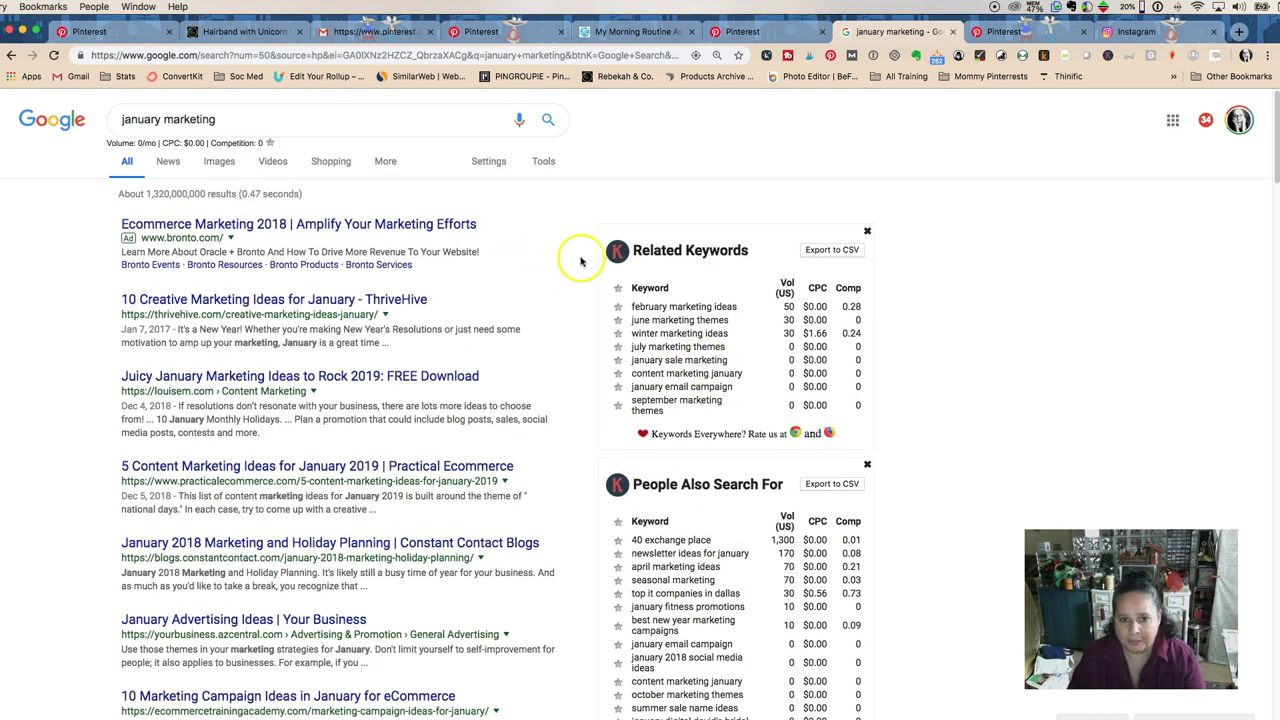
{"action": "scroll", "coordinate": [182, 247], "scroll_direction": "down", "scroll_amount": 10}
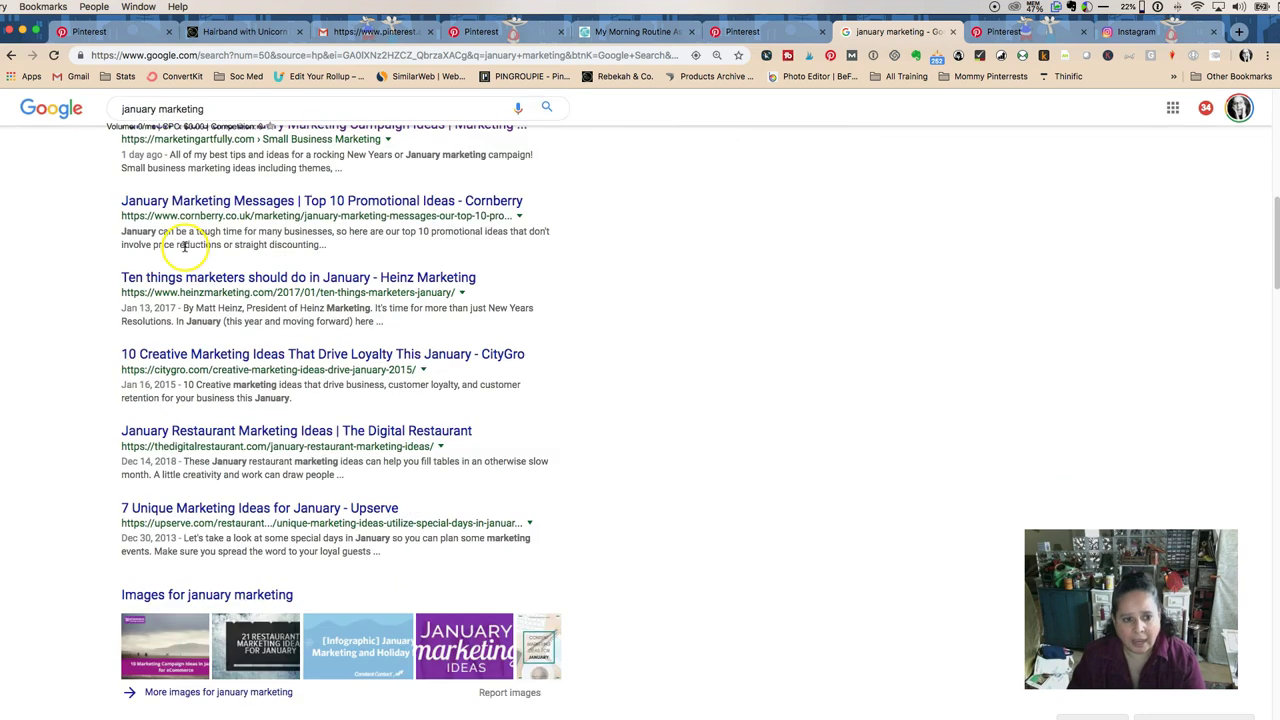
{"action": "scroll", "coordinate": [185, 240], "scroll_direction": "up", "scroll_amount": 10}
- Replace the search query with "cheesecake recipe" and run the search
{"action": "triple_click", "coordinate": [165, 120]}
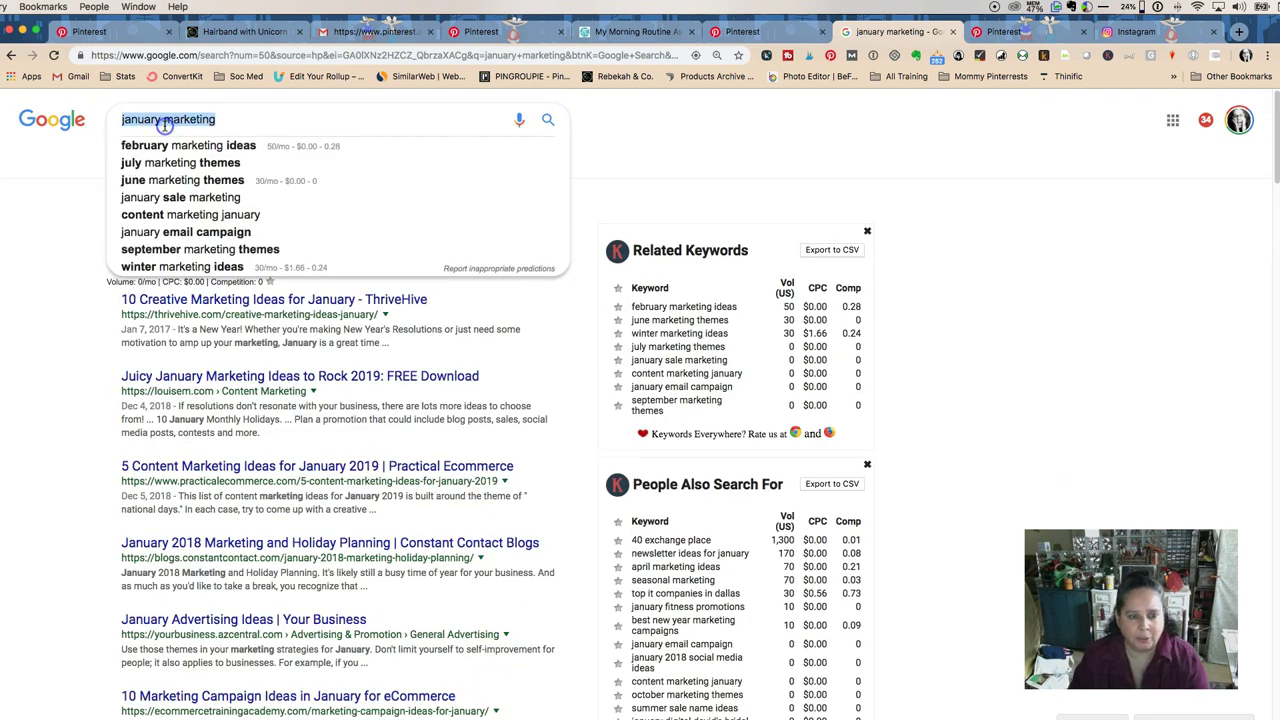
{"action": "type", "text": "che"}
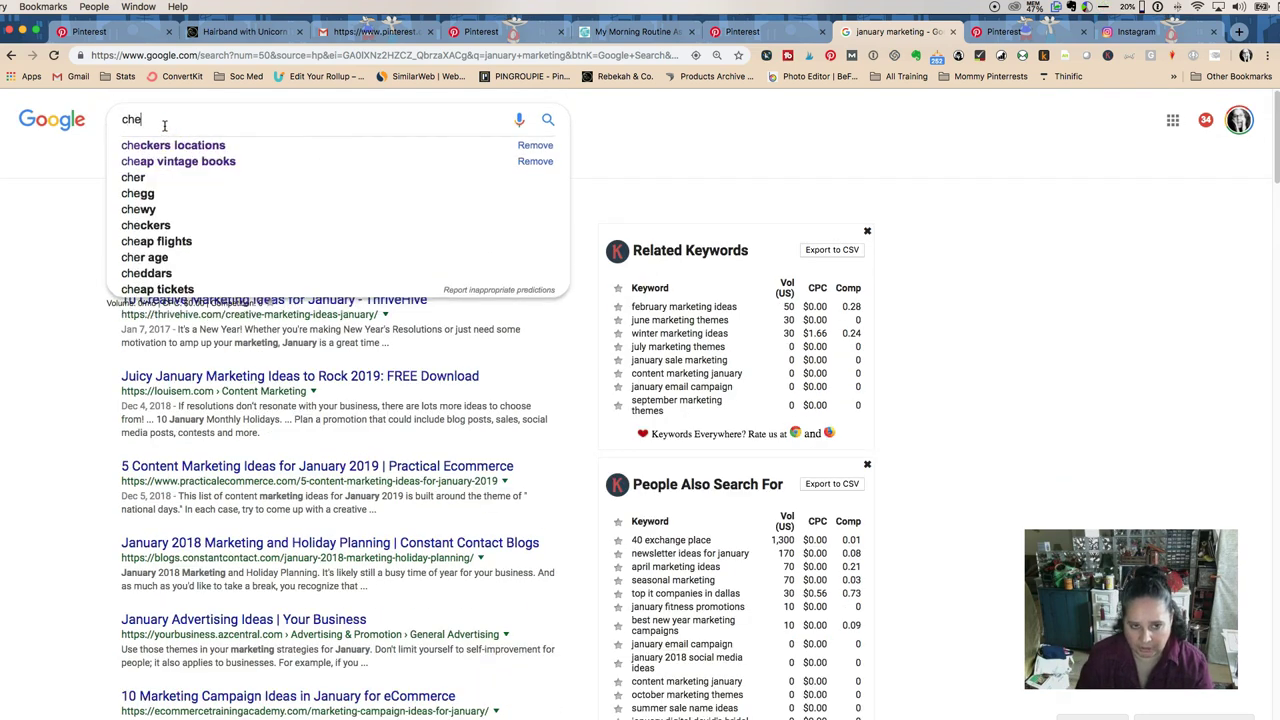
{"action": "type", "text": "esecake "}
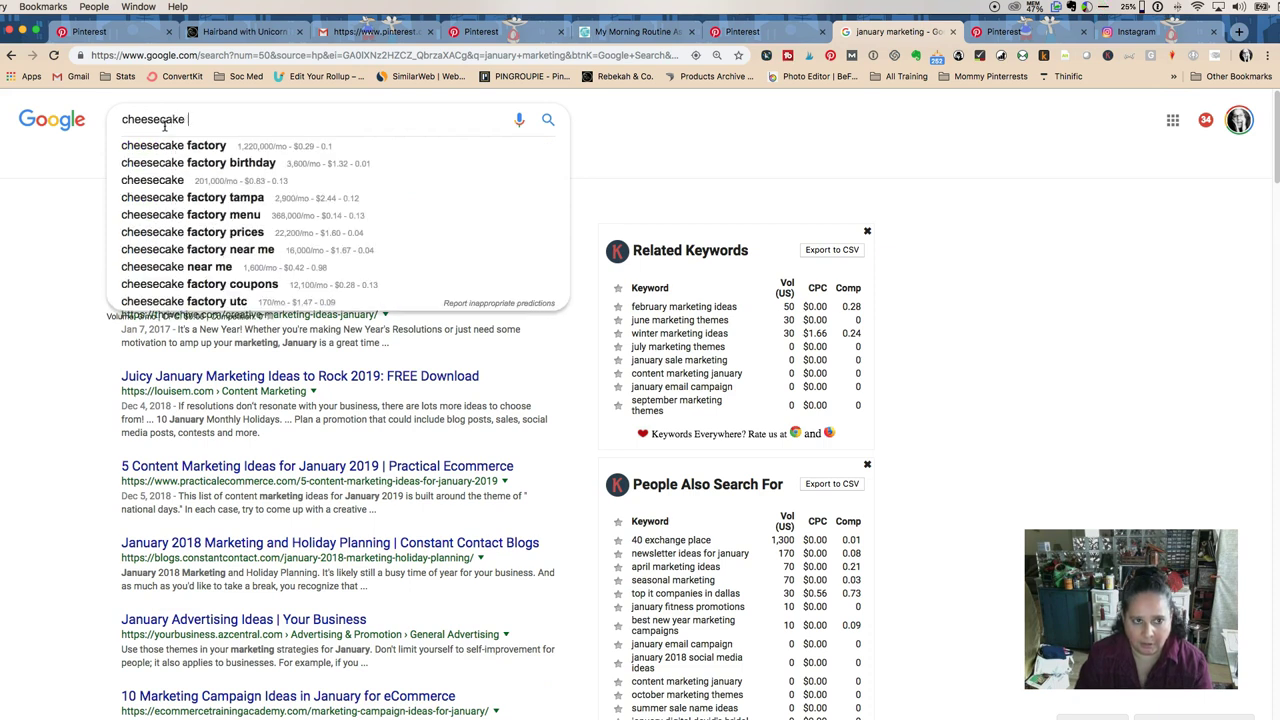
{"action": "type", "text": "recipe"}
{"action": "key", "text": "Return"}
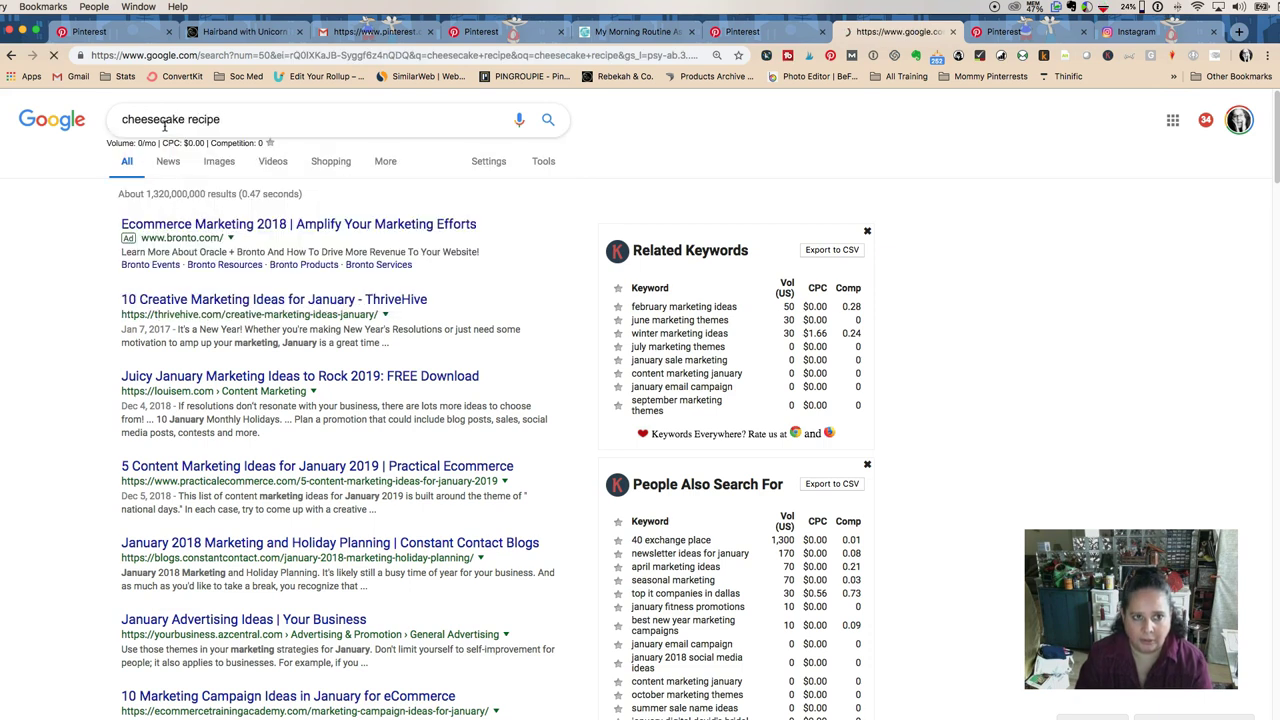
- Expand the People also ask questions on making a simple cheesecake, a homemade cheesecake and cream cheese at home
{"action": "scroll", "coordinate": [38, 275], "scroll_direction": "down", "scroll_amount": 5}
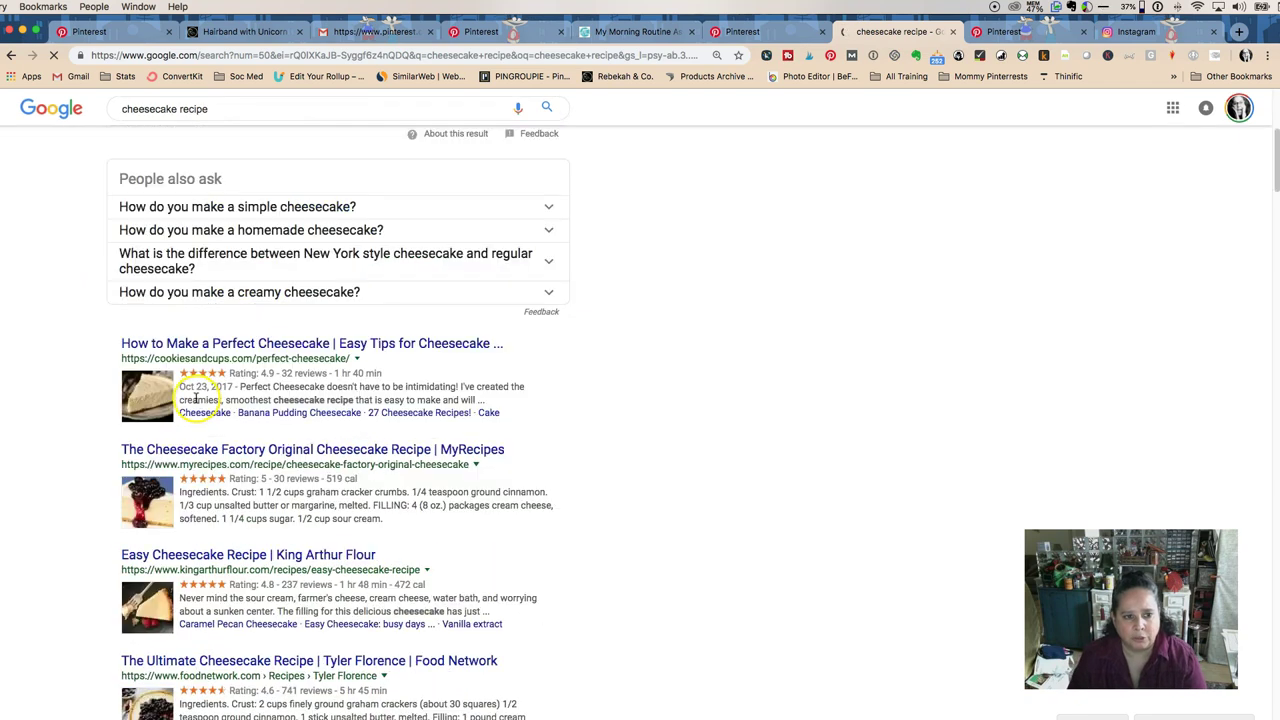
{"action": "left_click", "coordinate": [201, 207]}
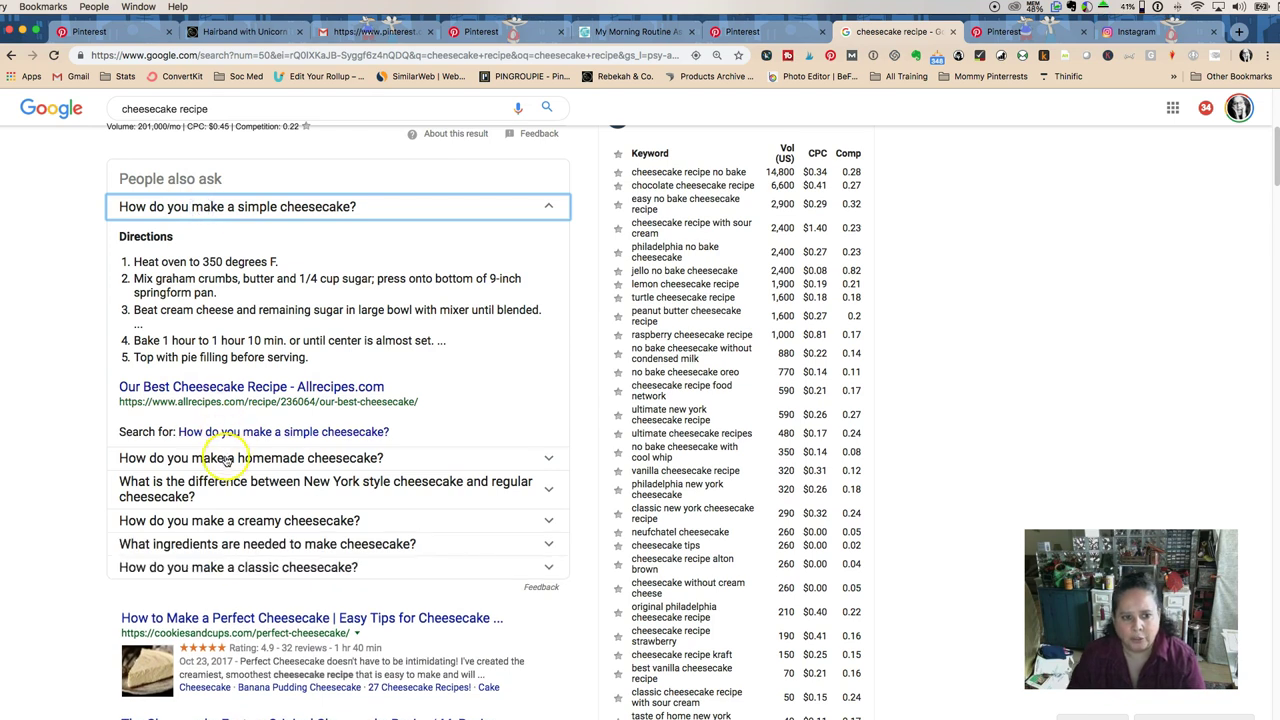
{"action": "left_click", "coordinate": [226, 457]}
{"action": "scroll", "coordinate": [228, 480], "scroll_direction": "down", "scroll_amount": 1}
{"action": "scroll", "coordinate": [230, 486], "scroll_direction": "down", "scroll_amount": 3}
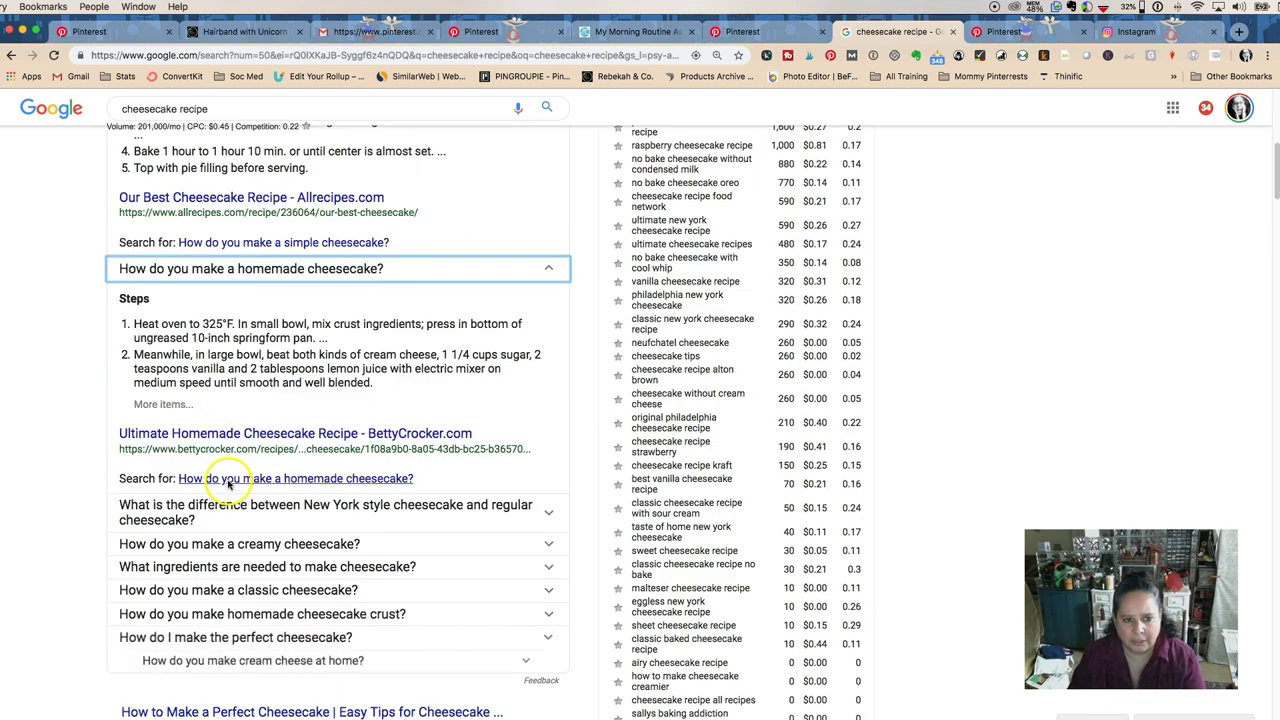
{"action": "left_click", "coordinate": [244, 662]}
{"action": "scroll", "coordinate": [250, 598], "scroll_direction": "up", "scroll_amount": 10}
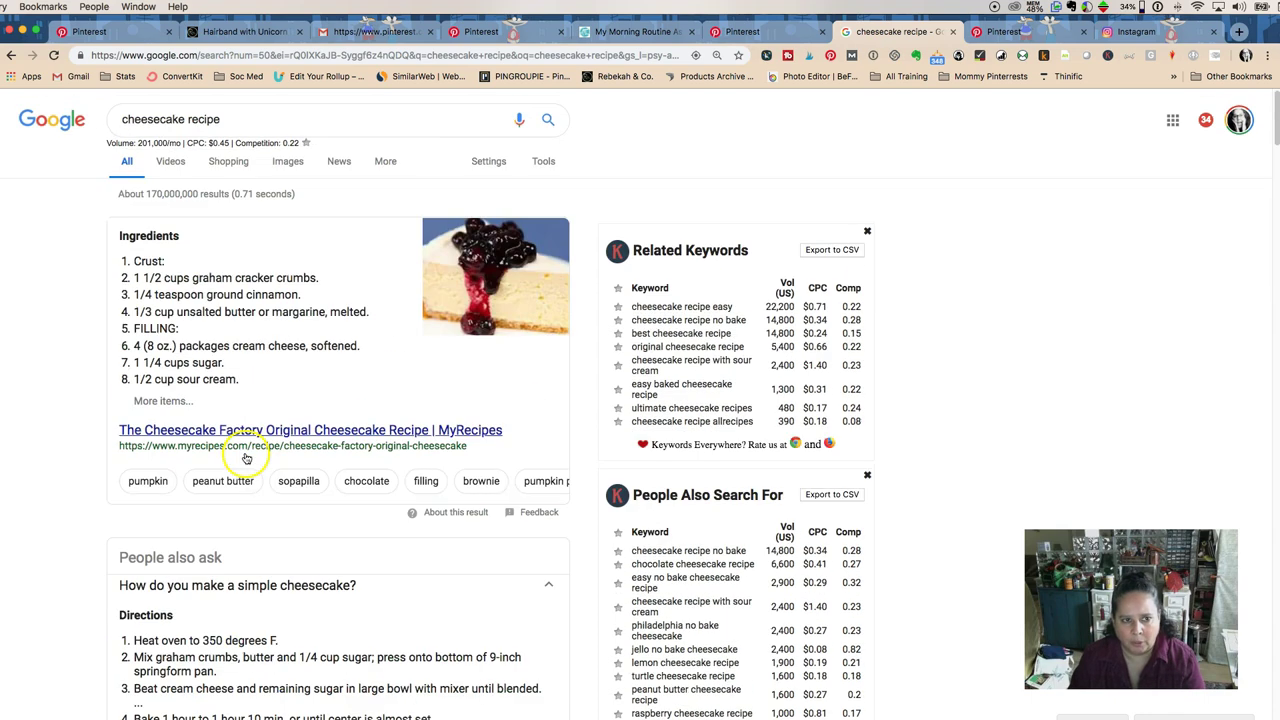
- Search for "decoupage boxes" and look through the results page for related questions
{"action": "triple_click", "coordinate": [240, 118]}
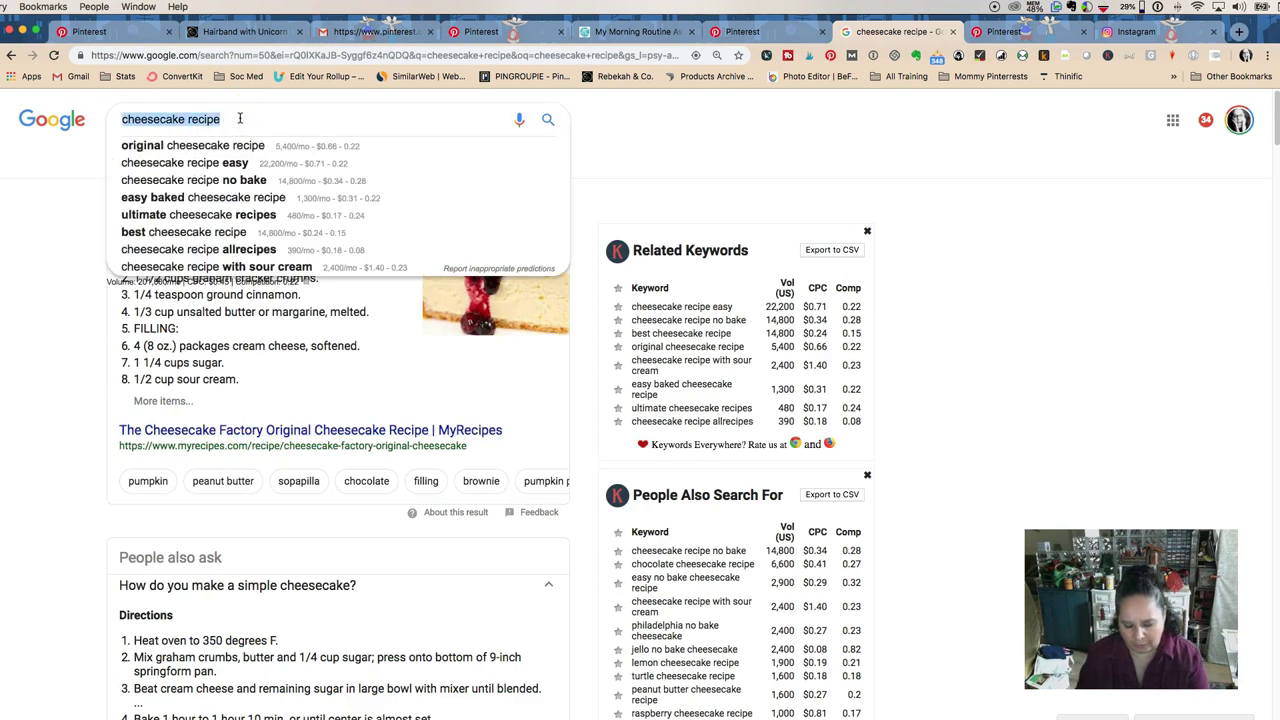
{"action": "type", "text": "decoupage "}
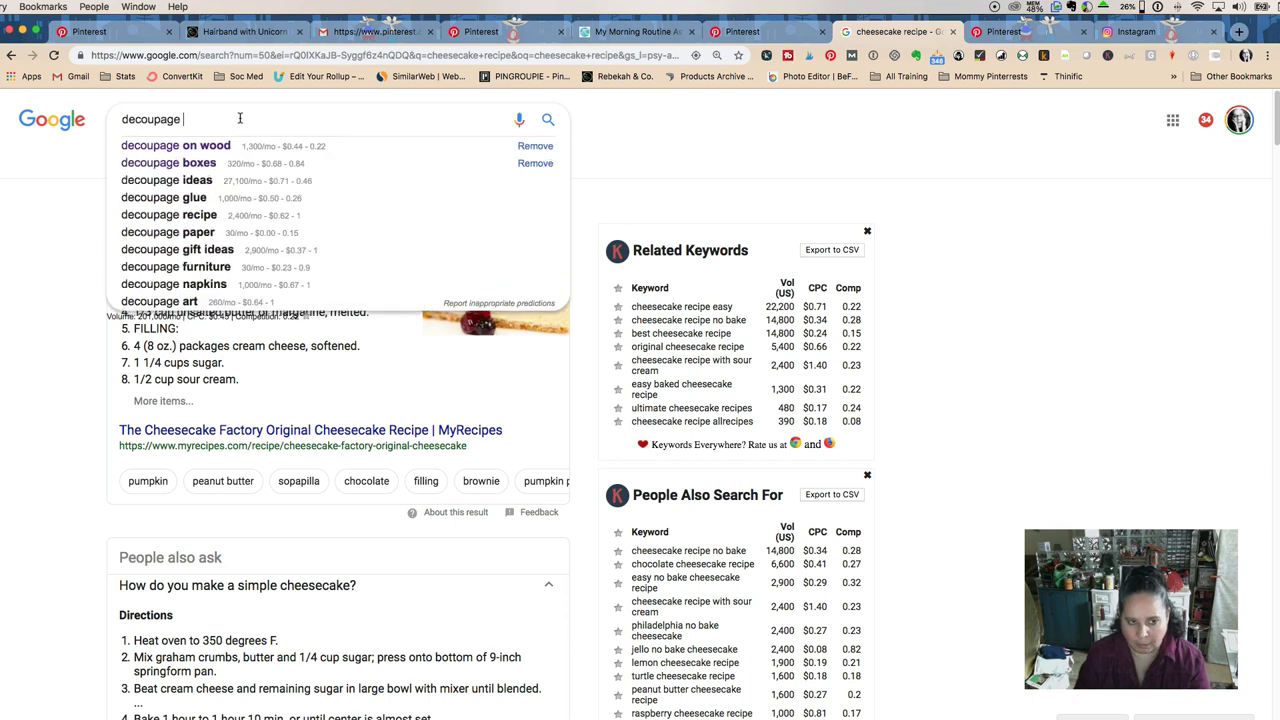
{"action": "type", "text": "boxes"}
{"action": "key", "text": "Return"}
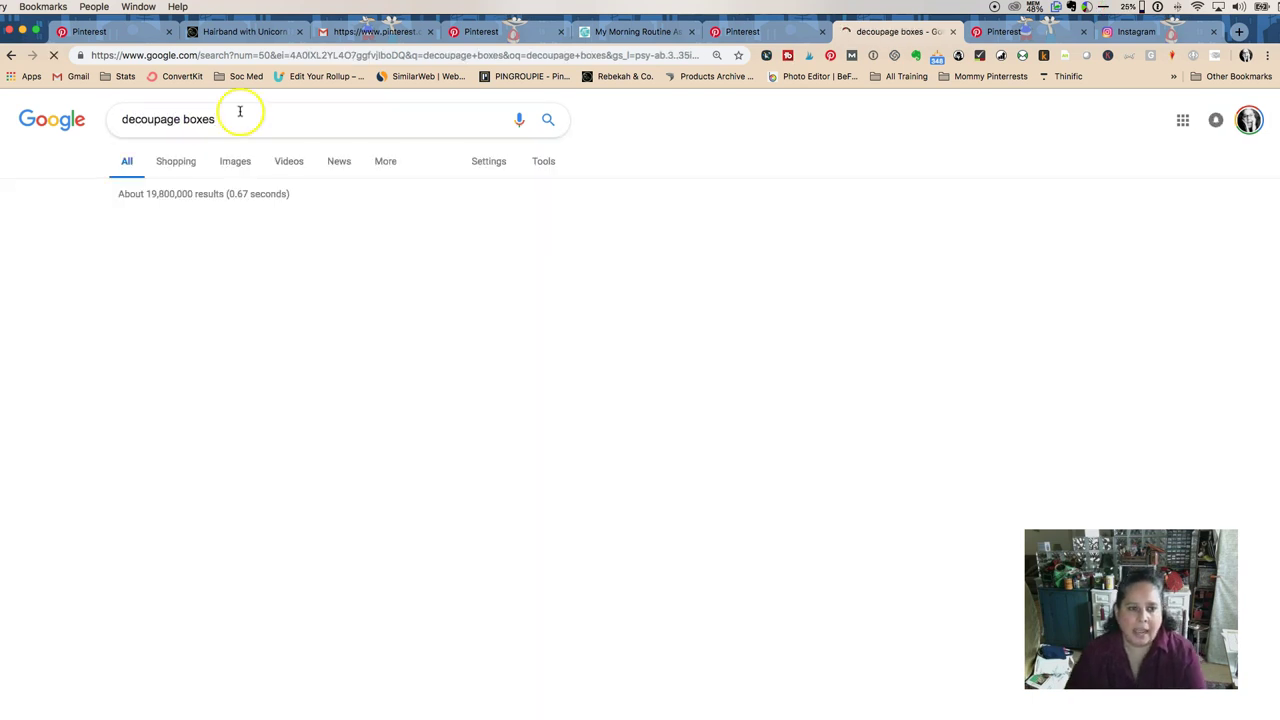
{"action": "scroll", "coordinate": [250, 200], "scroll_direction": "down", "scroll_amount": 6}
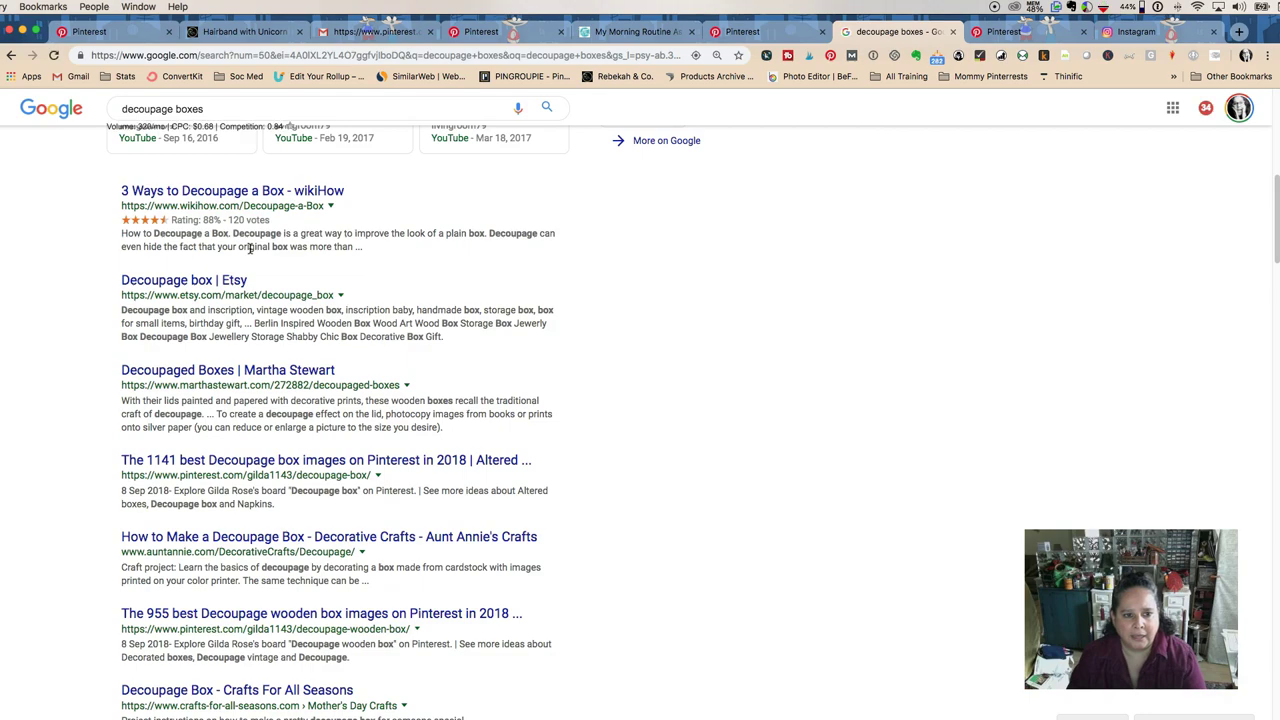
{"action": "scroll", "coordinate": [250, 249], "scroll_direction": "down", "scroll_amount": 20}
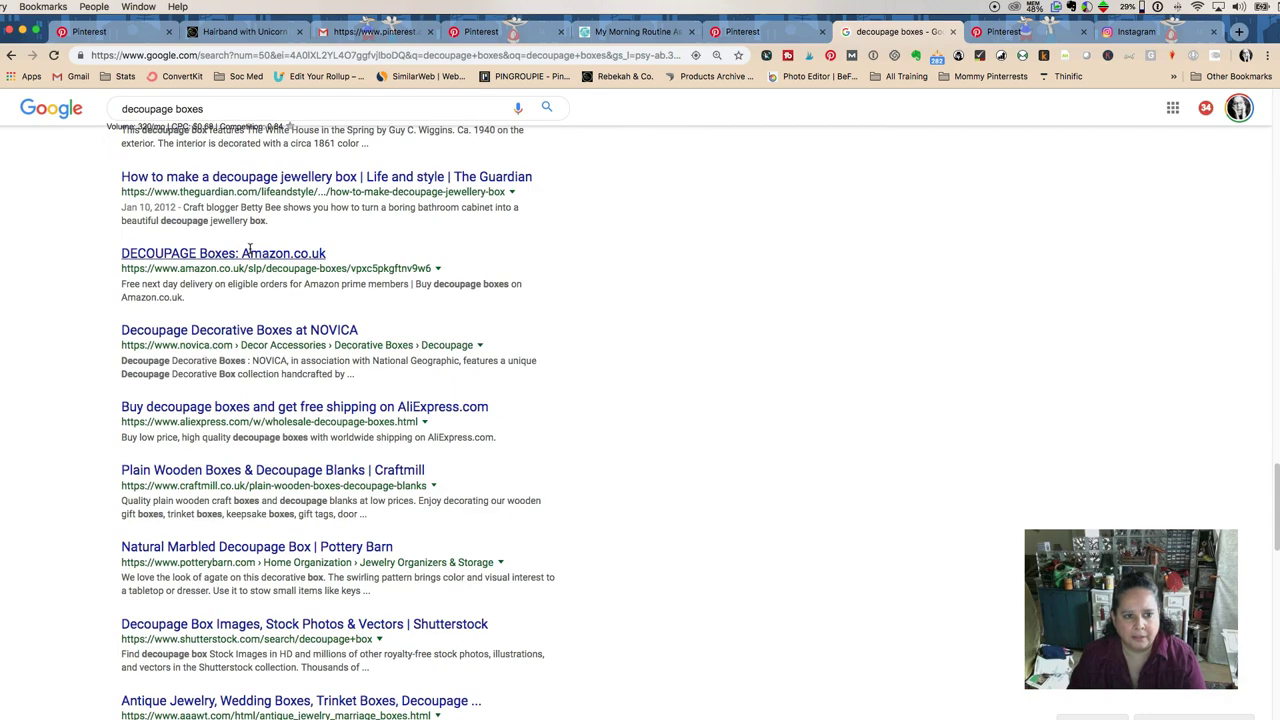
{"action": "scroll", "coordinate": [250, 249], "scroll_direction": "down", "scroll_amount": 20}
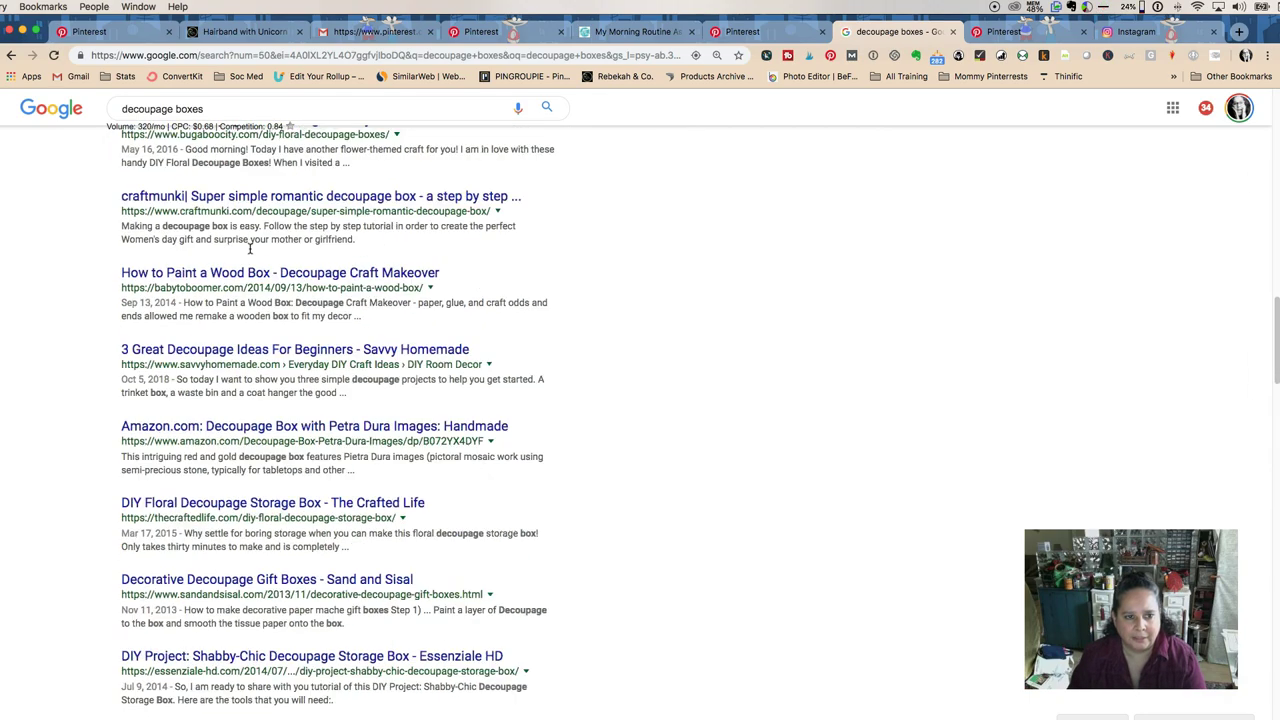
{"action": "scroll", "coordinate": [250, 249], "scroll_direction": "up", "scroll_amount": 20}
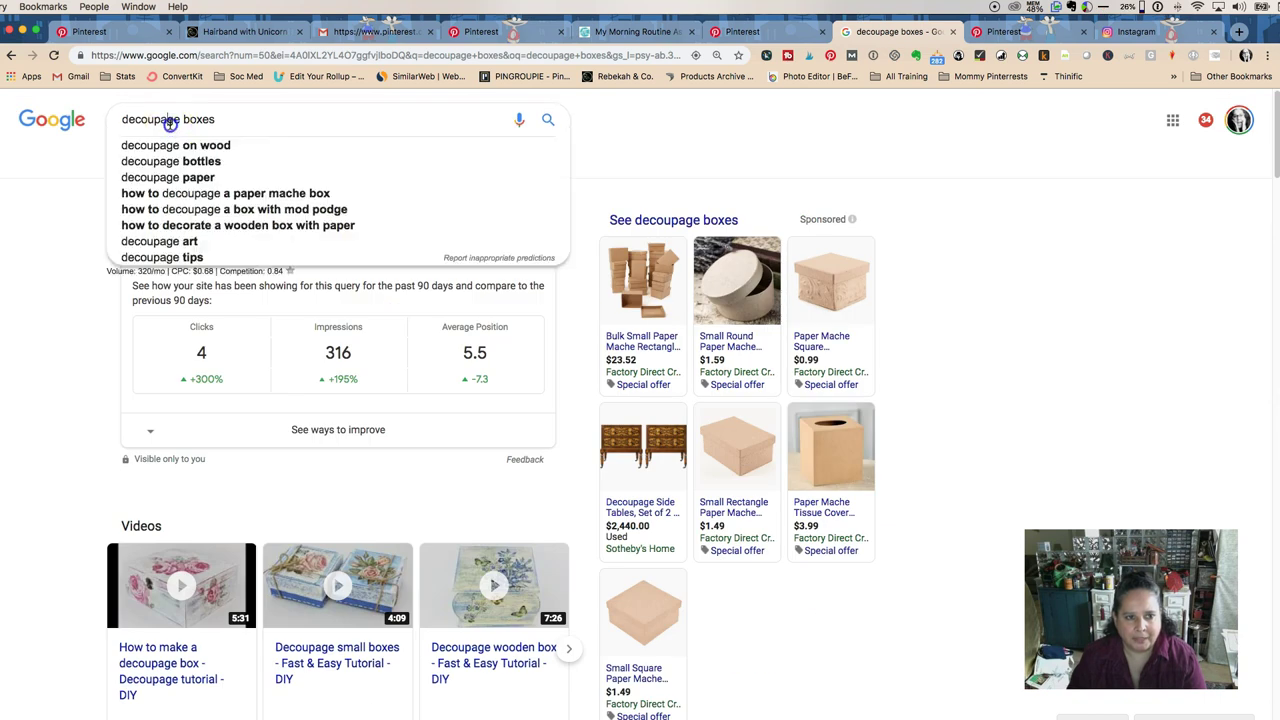
- Replace the search query with "how to decoupage" and run the search
{"action": "triple_click", "coordinate": [166, 120]}
{"action": "type", "text": "how to"}
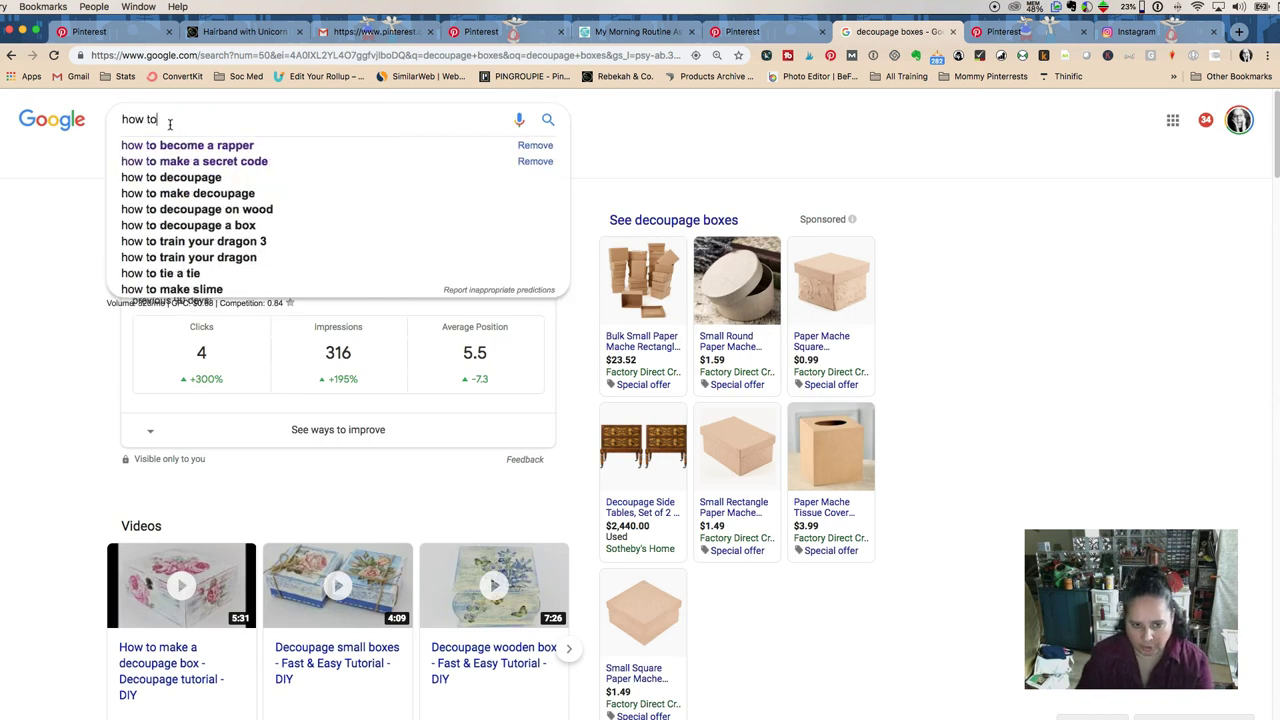
{"action": "type", "text": " decoupage"}
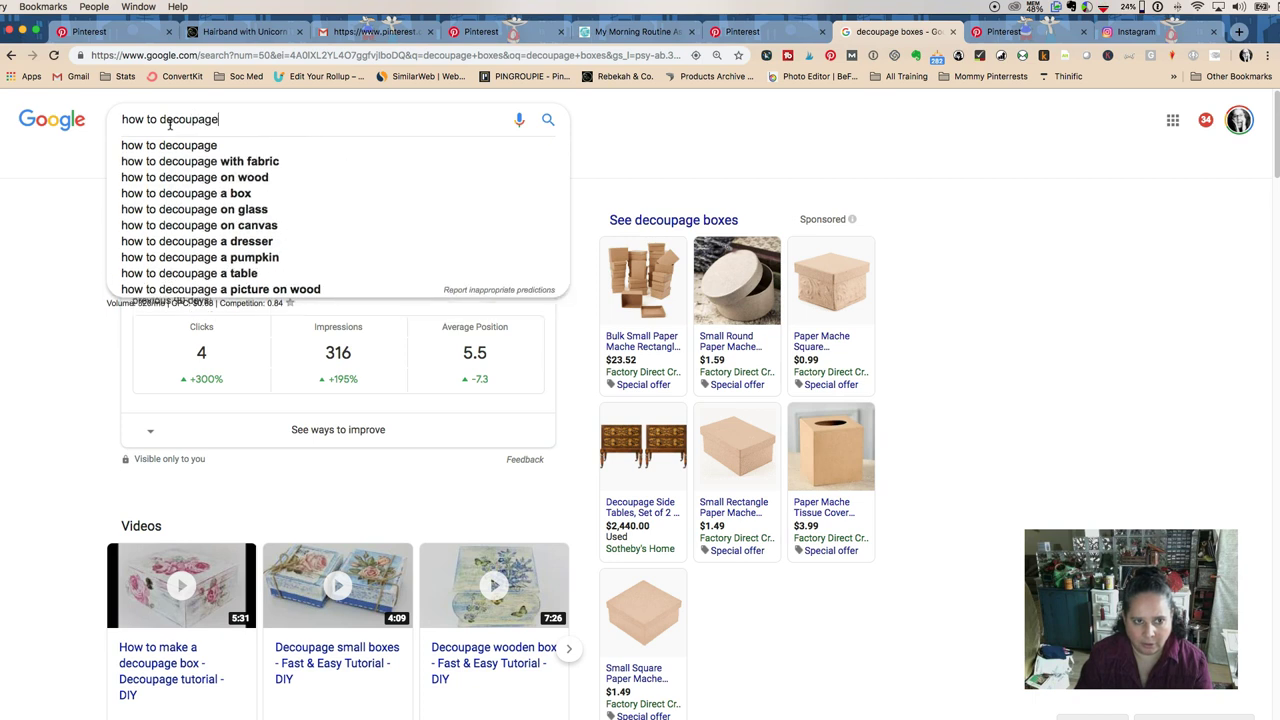
{"action": "key", "text": "Return"}
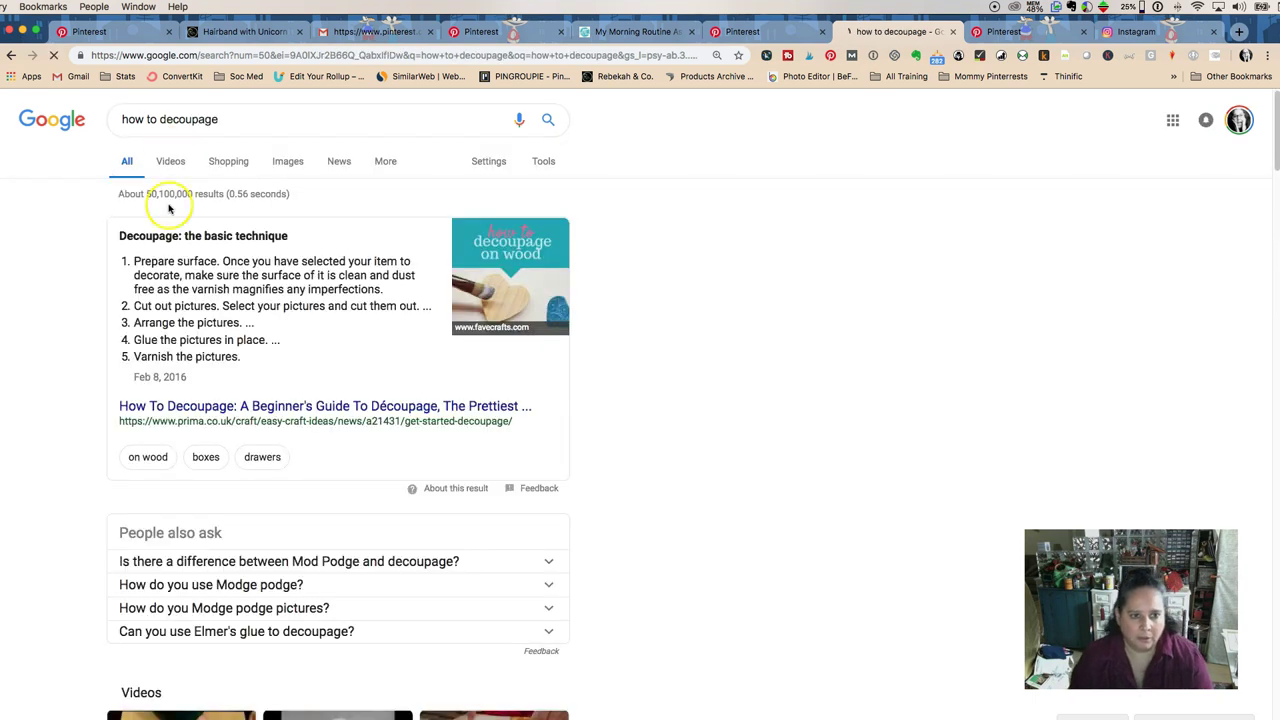
- Expand the People also ask questions on Mod Podge versus decoupage and on how to Modge podge pictures
{"action": "left_click", "coordinate": [225, 565]}
{"action": "scroll", "coordinate": [225, 565], "scroll_direction": "down", "scroll_amount": 3}
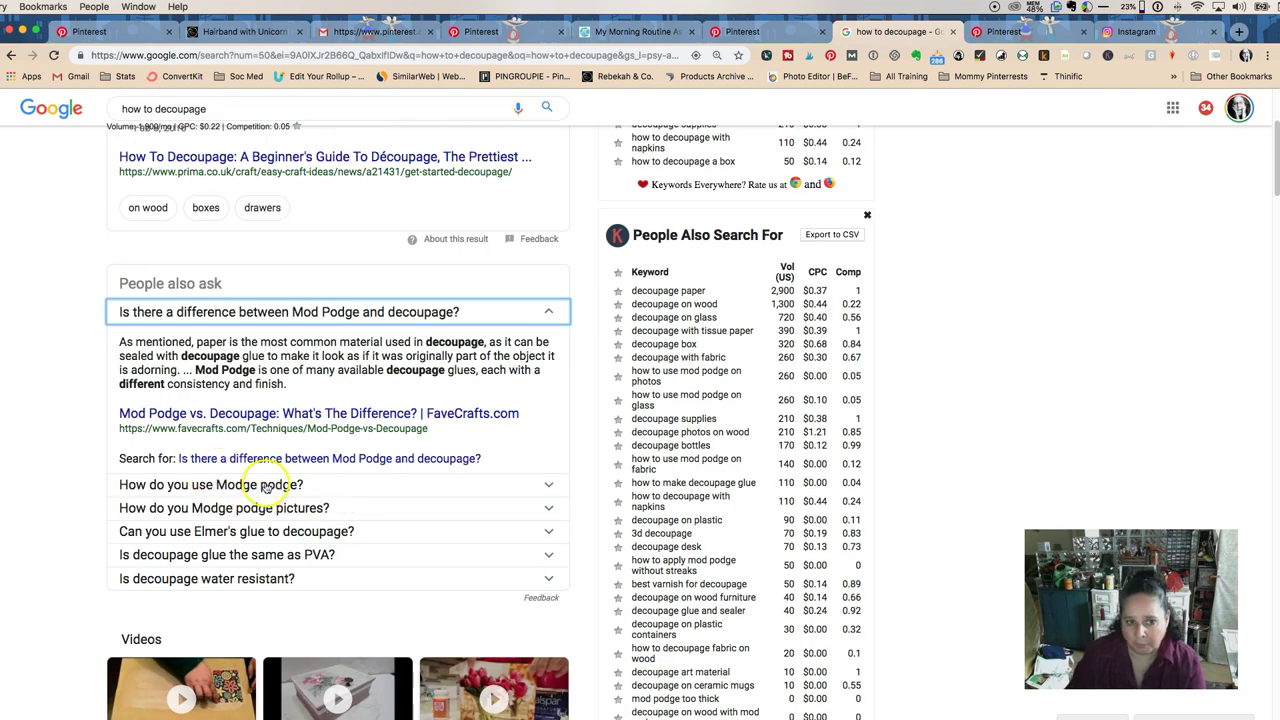
{"action": "left_click", "coordinate": [278, 507]}
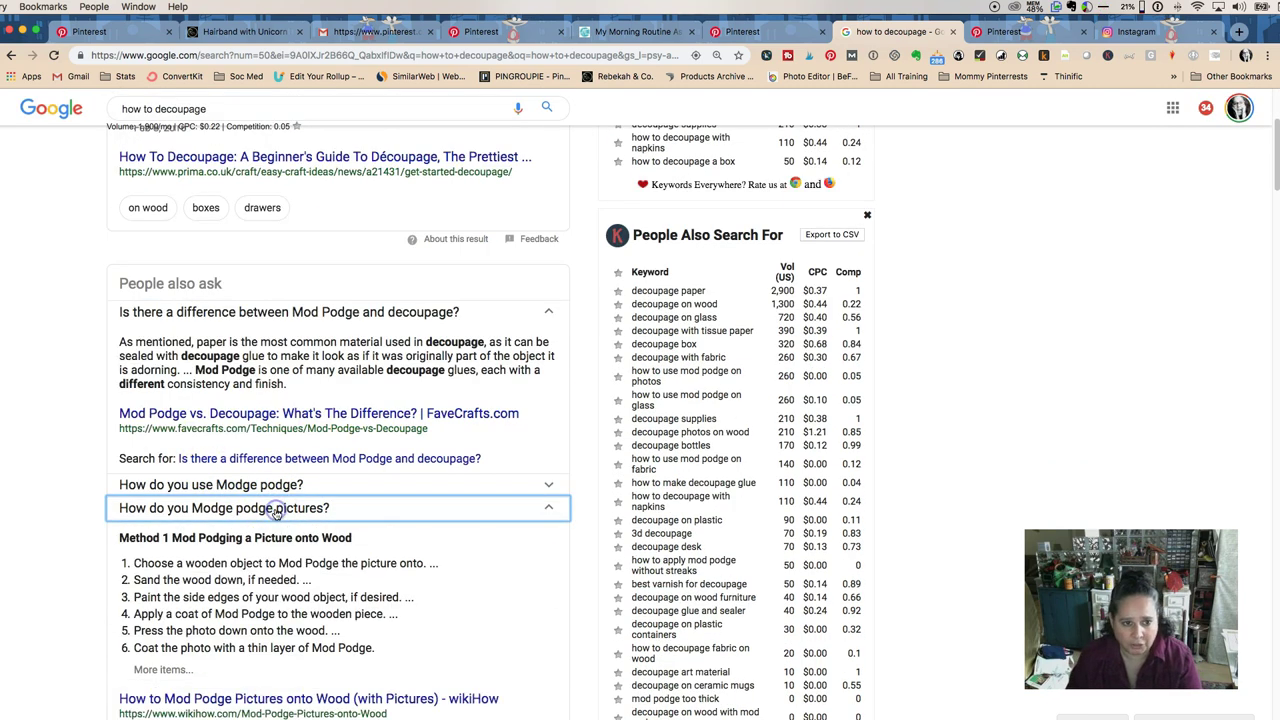
{"action": "scroll", "coordinate": [278, 512], "scroll_direction": "down", "scroll_amount": 5}
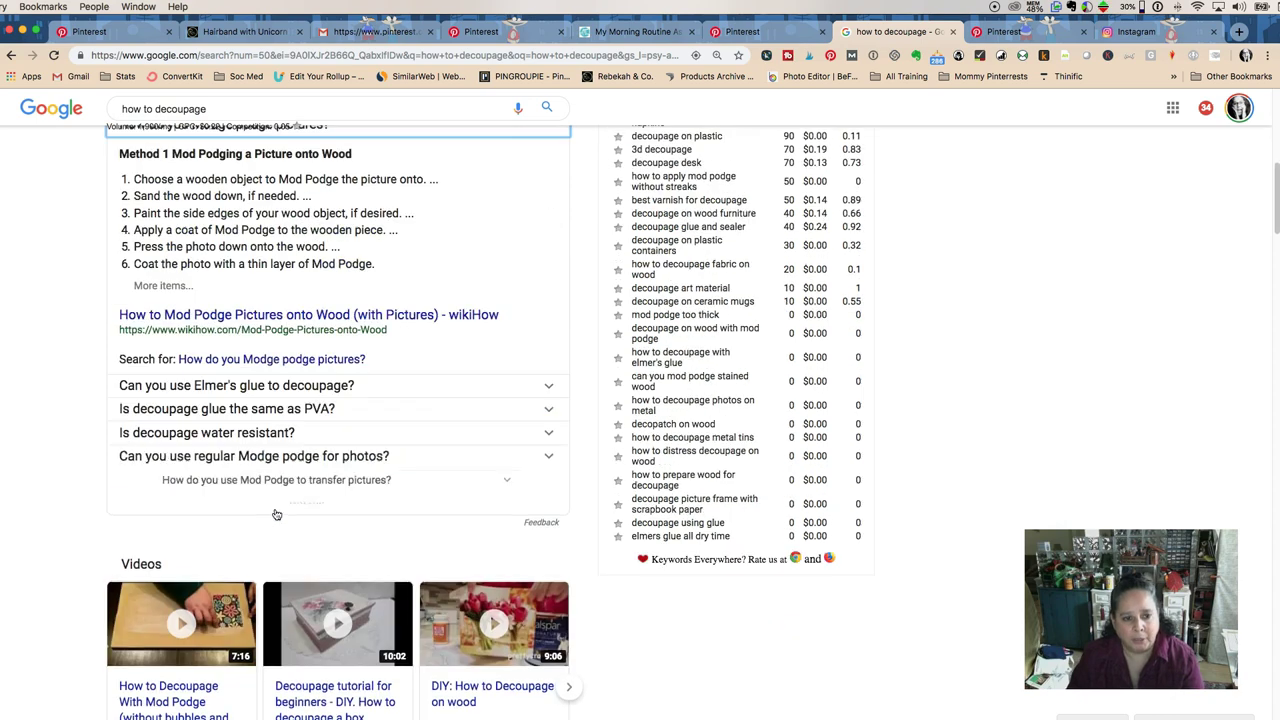
- Expand the People also ask questions on decoupage water resistance, whether Mod Podge is waterproof and how long it takes to cure
{"action": "left_click", "coordinate": [262, 434]}
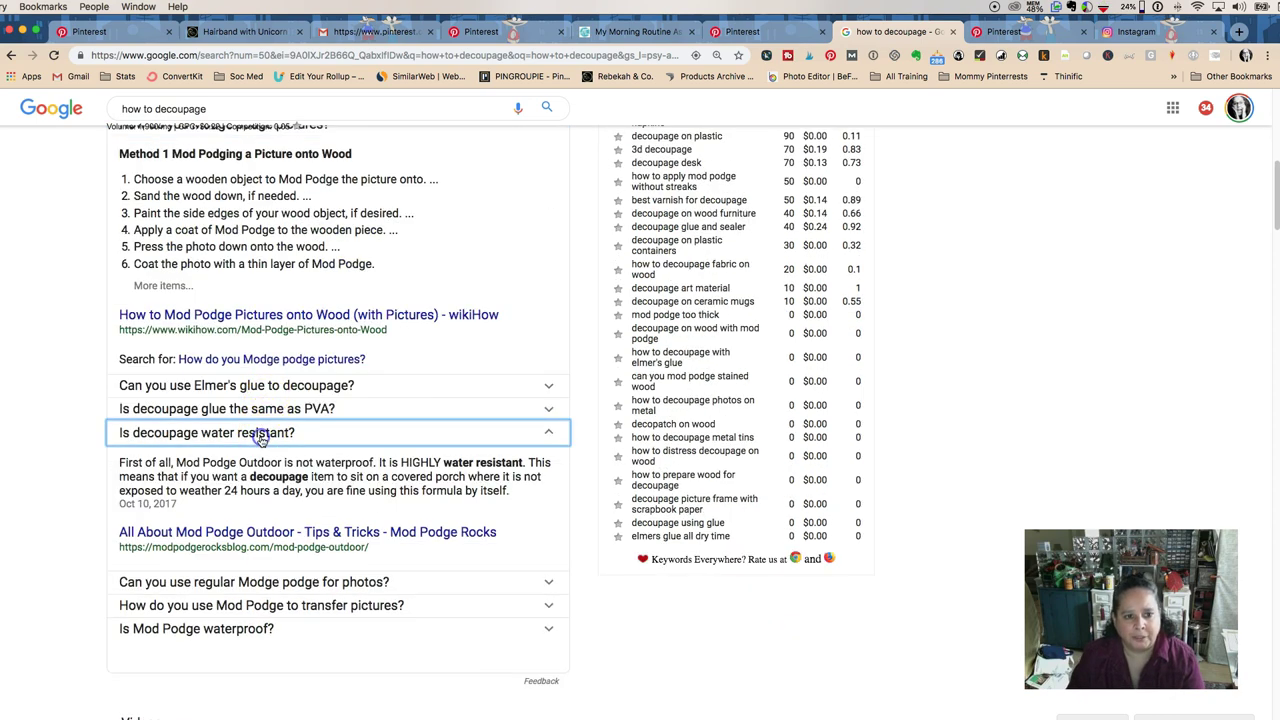
{"action": "scroll", "coordinate": [262, 441], "scroll_direction": "down", "scroll_amount": 3}
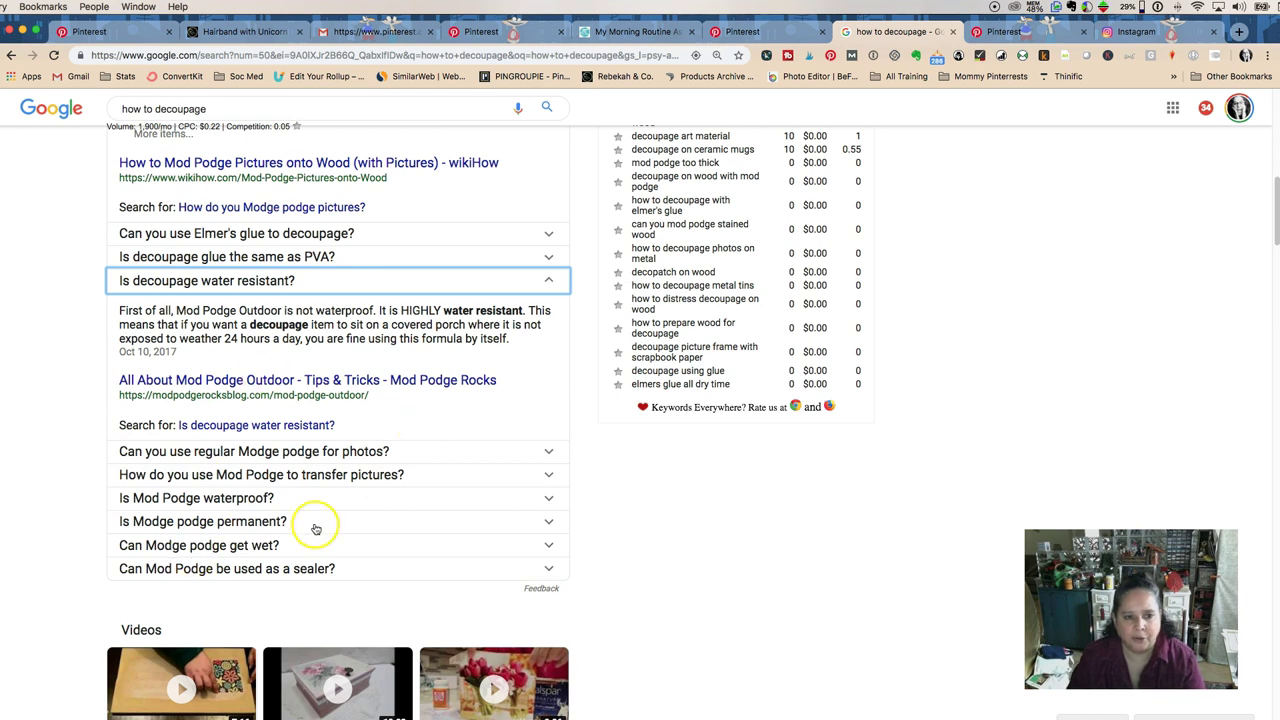
{"action": "left_click", "coordinate": [214, 497]}
{"action": "scroll", "coordinate": [235, 515], "scroll_direction": "down", "scroll_amount": 4}
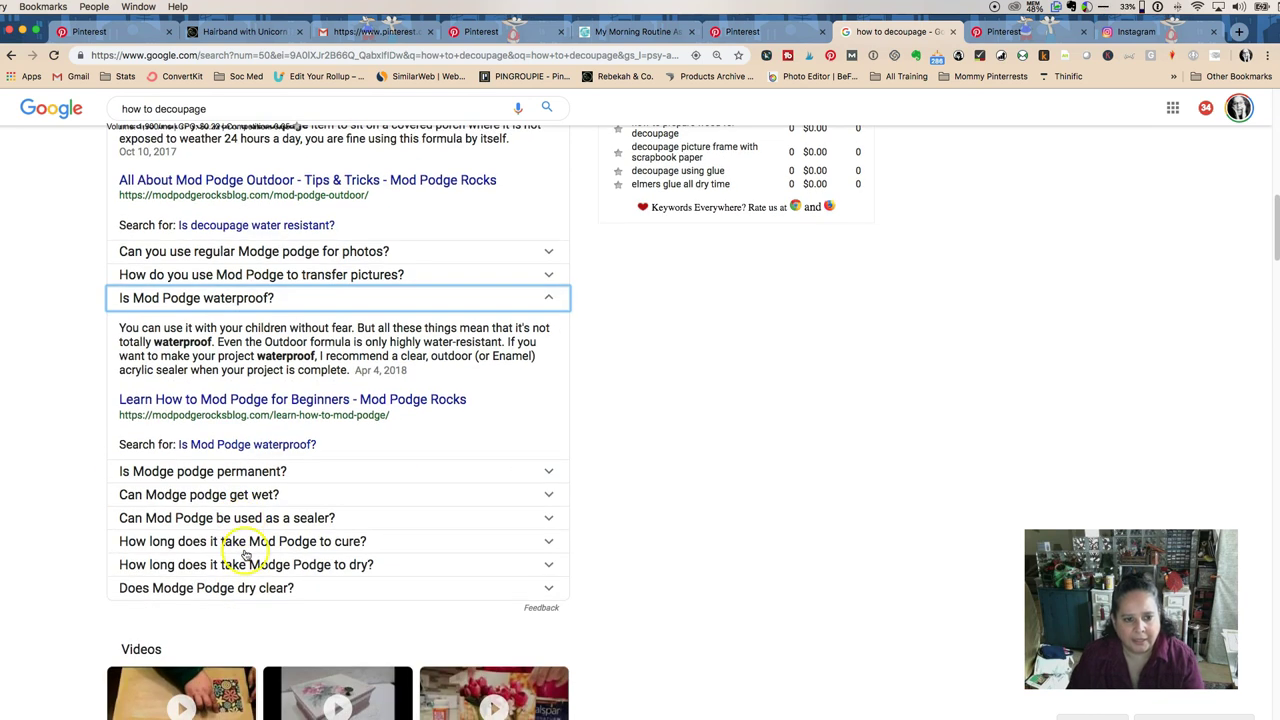
{"action": "left_click", "coordinate": [245, 543]}
{"action": "scroll", "coordinate": [330, 558], "scroll_direction": "down", "scroll_amount": 3}
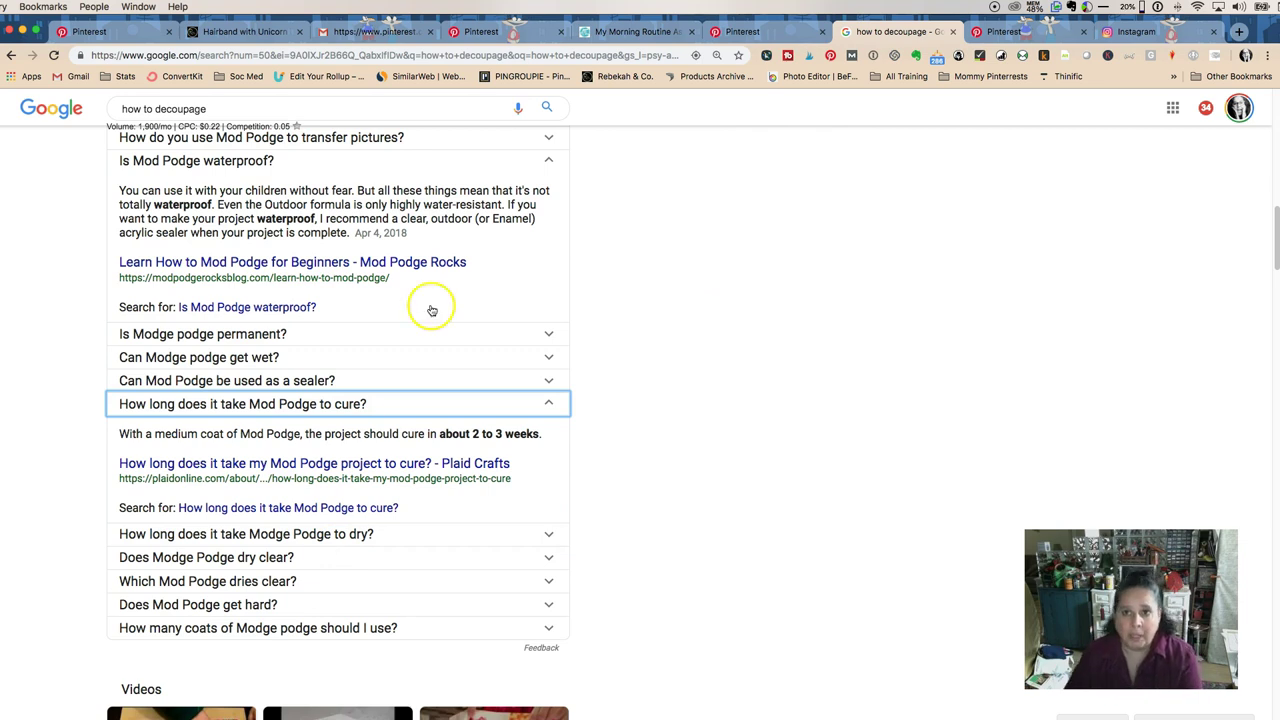
{"action": "scroll", "coordinate": [767, 215], "scroll_direction": "up", "scroll_amount": 10}
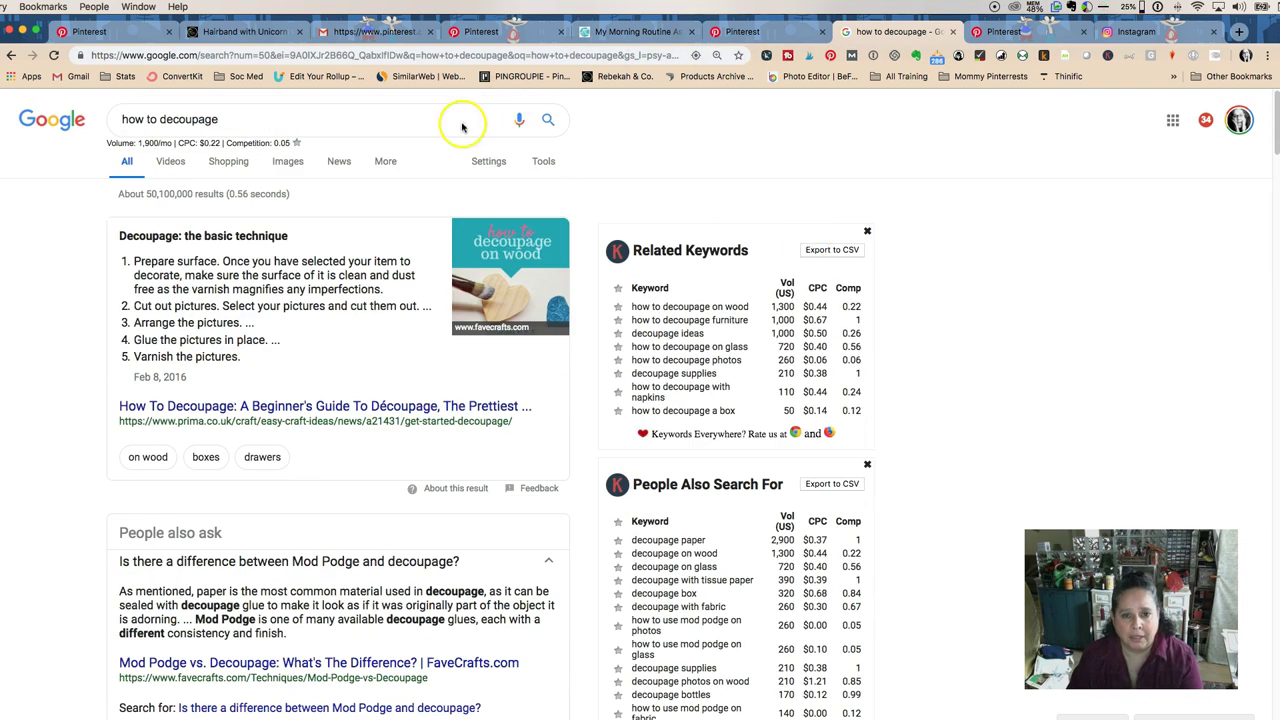
- Switch to Pinterest, search for "january marketing" and narrow the results with the Tips keyword
{"action": "left_click", "coordinate": [1000, 31]}
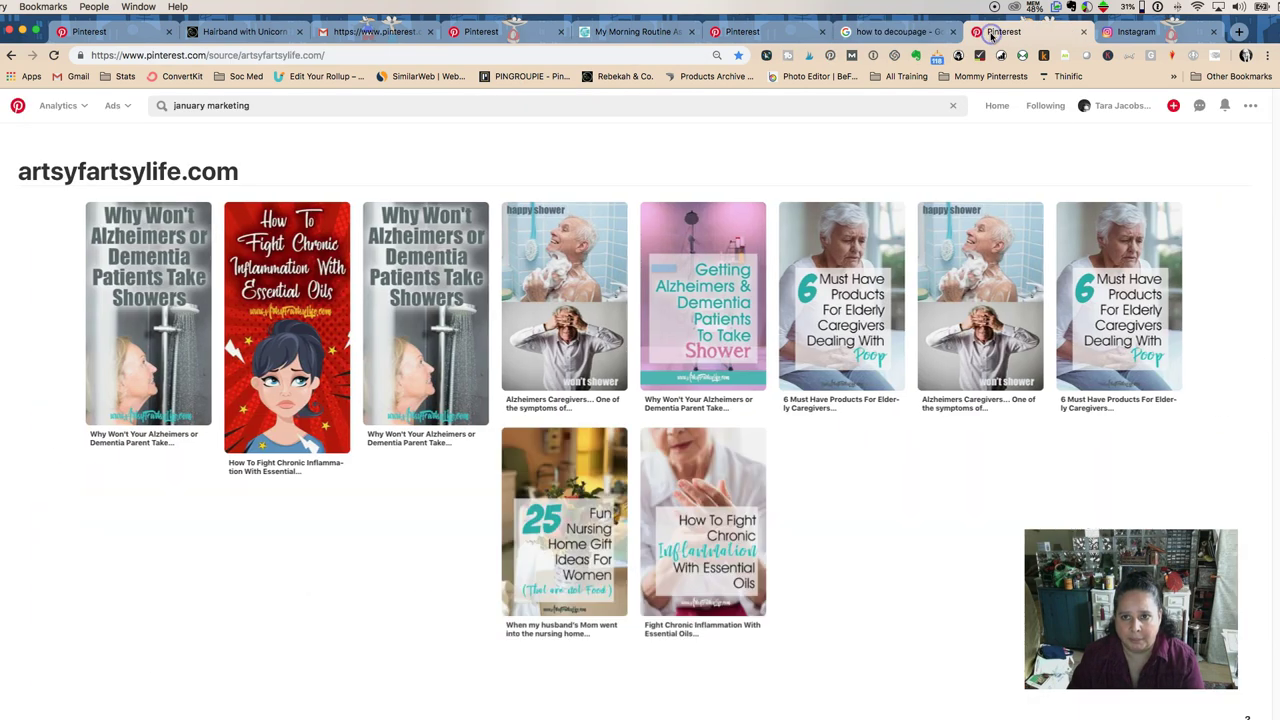
{"action": "left_click", "coordinate": [319, 104]}
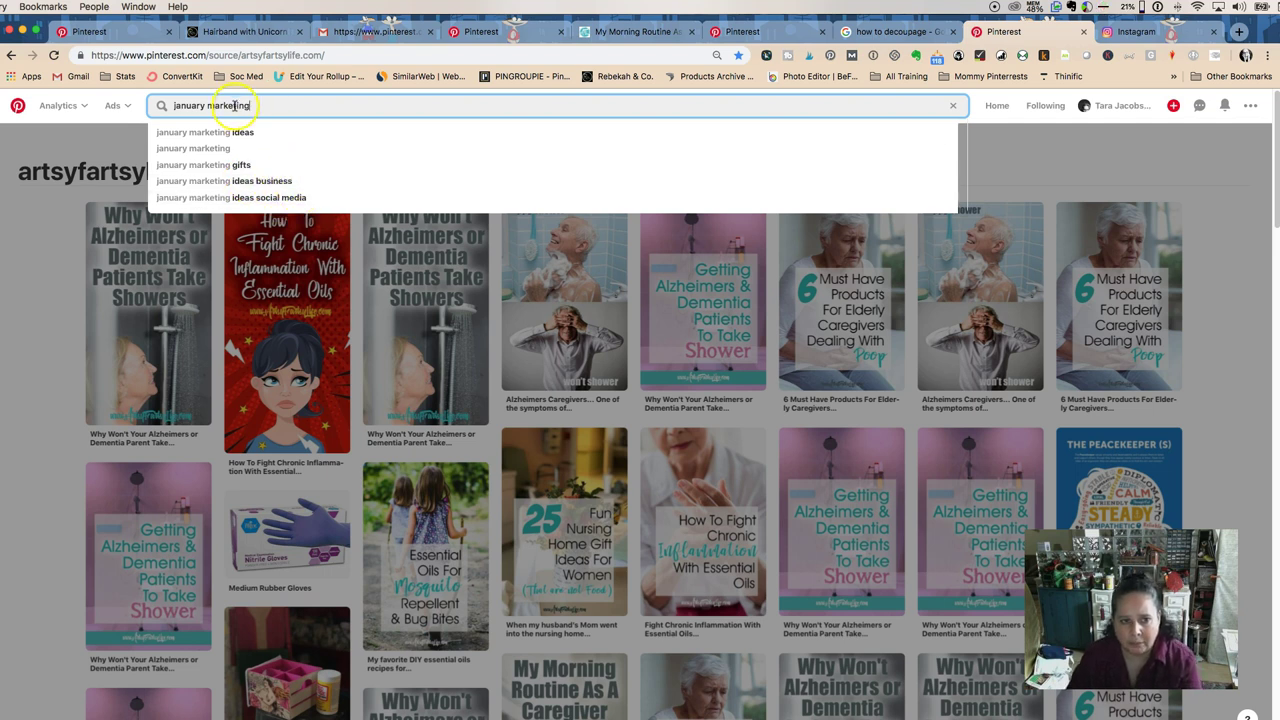
{"action": "key", "text": "Return"}
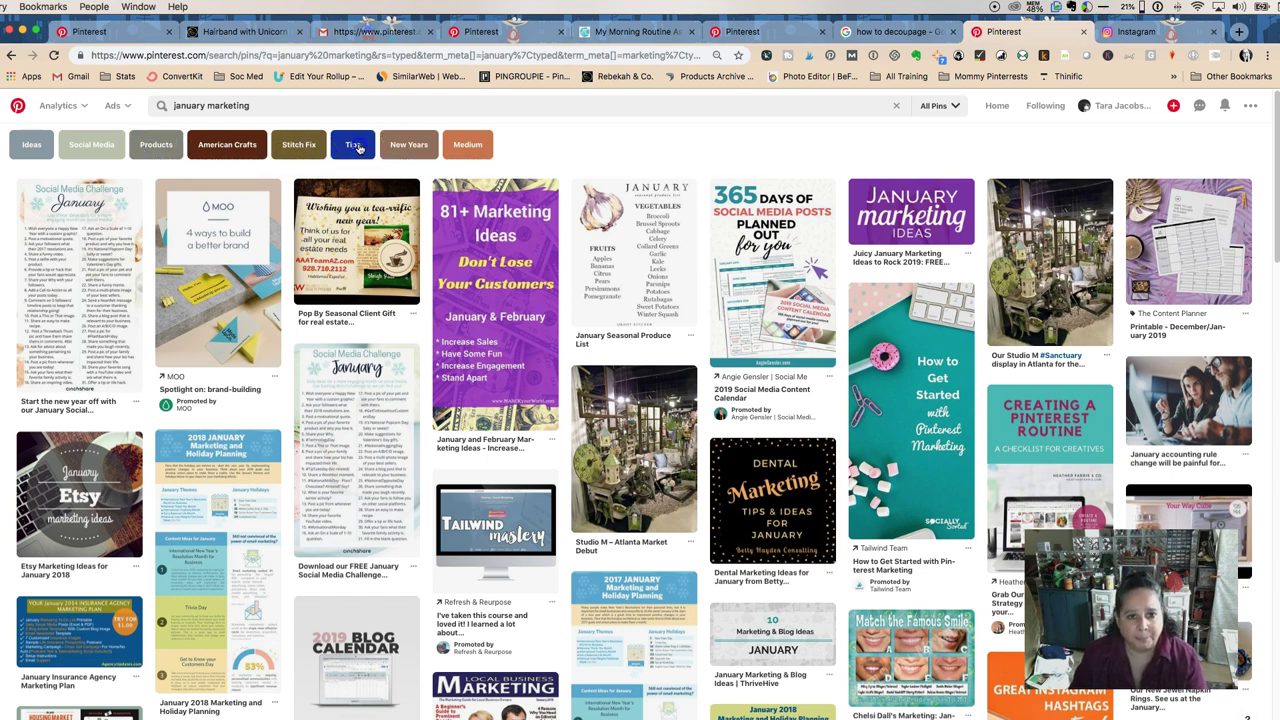
{"action": "left_click", "coordinate": [355, 145]}
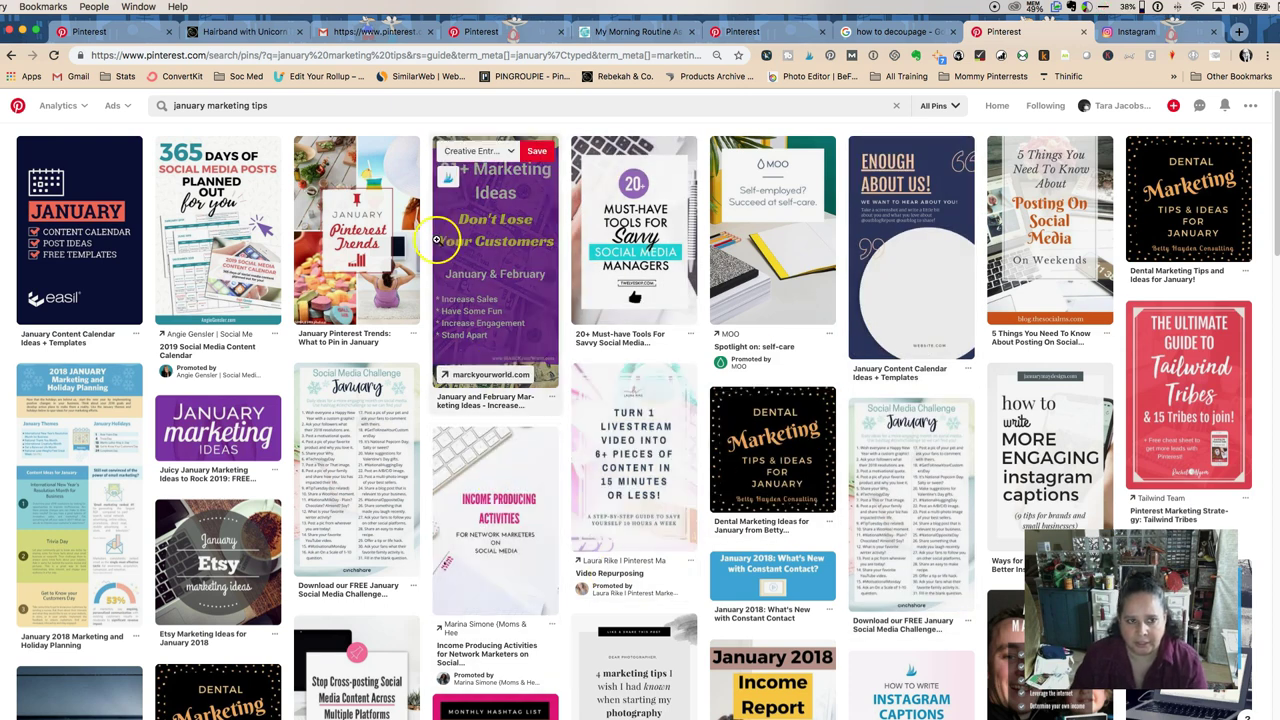
- Replace the Pinterest search with "decoupage" and look over its guided keyword suggestions
{"action": "left_click", "coordinate": [302, 98]}
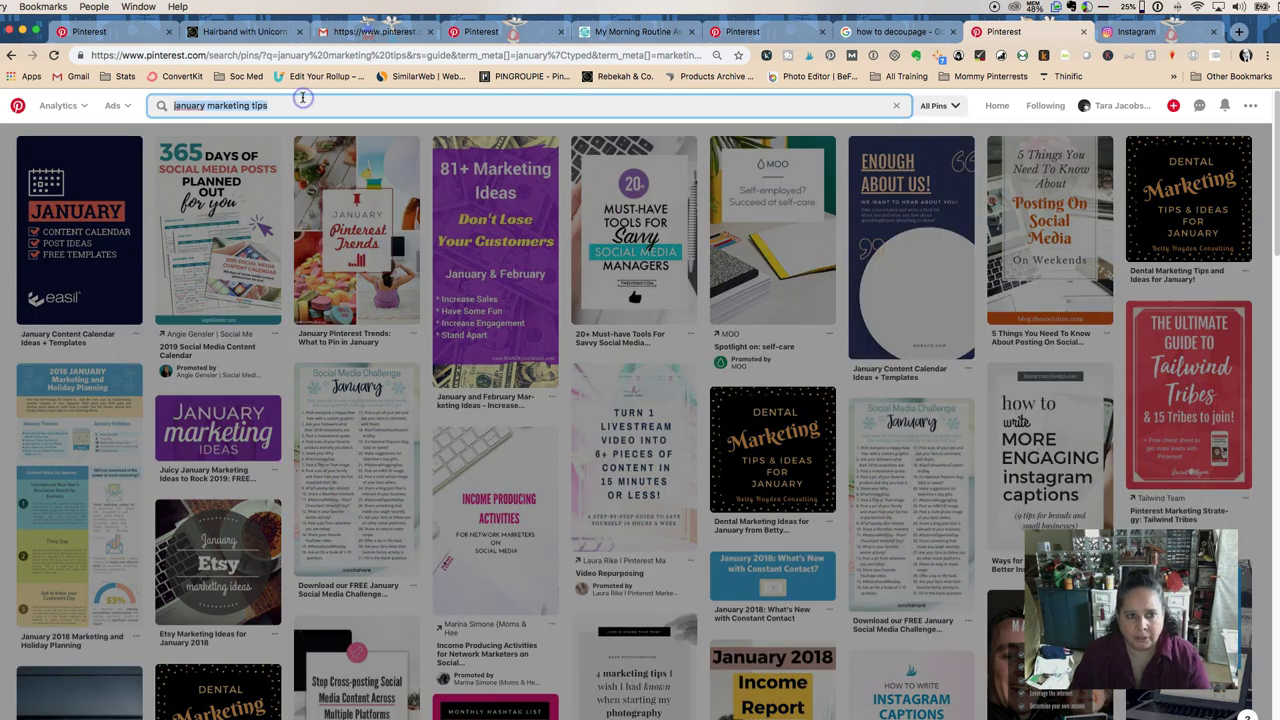
{"action": "type", "text": "do"}
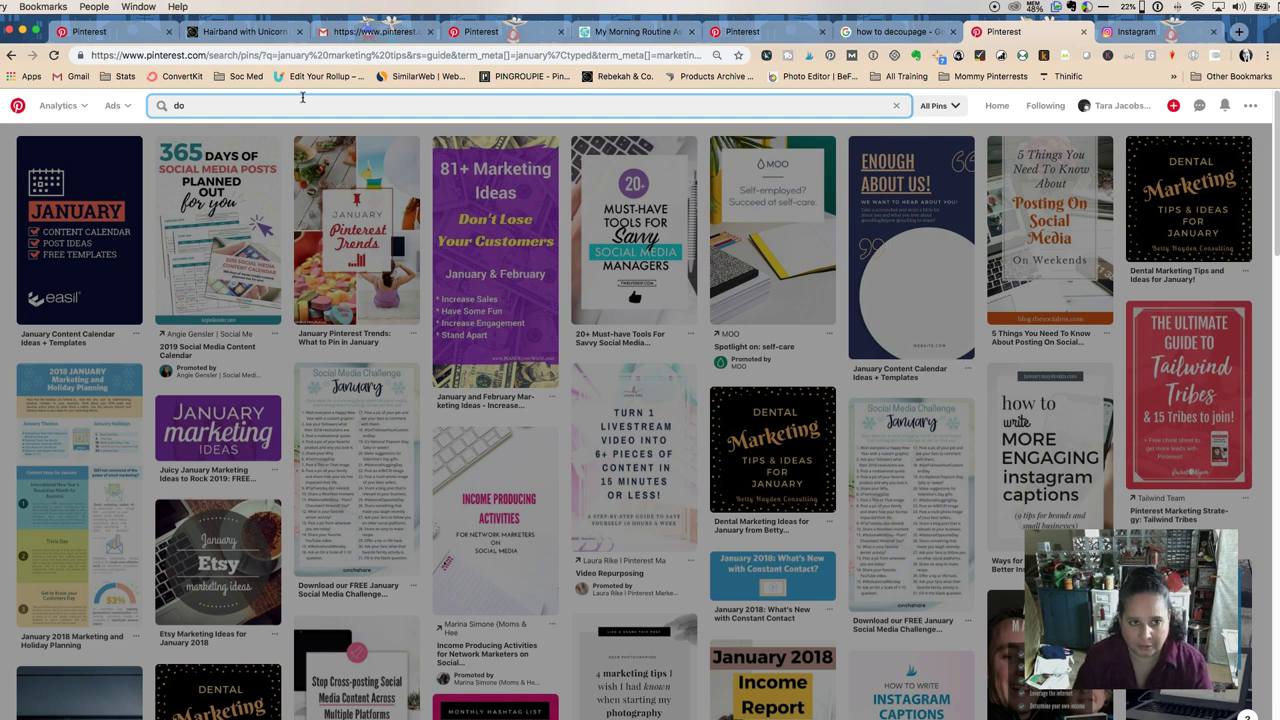
{"action": "type", "text": "coupage"}
{"action": "key", "text": "Return"}
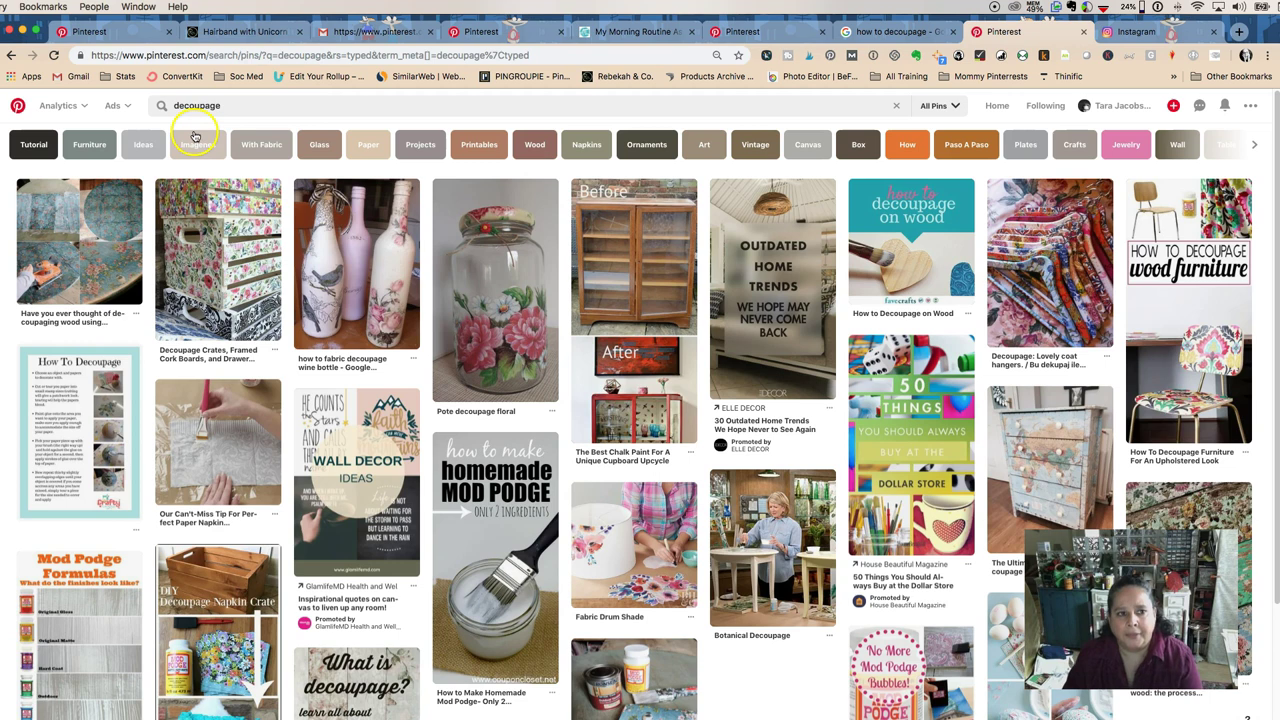
{"action": "left_click", "coordinate": [35, 142]}
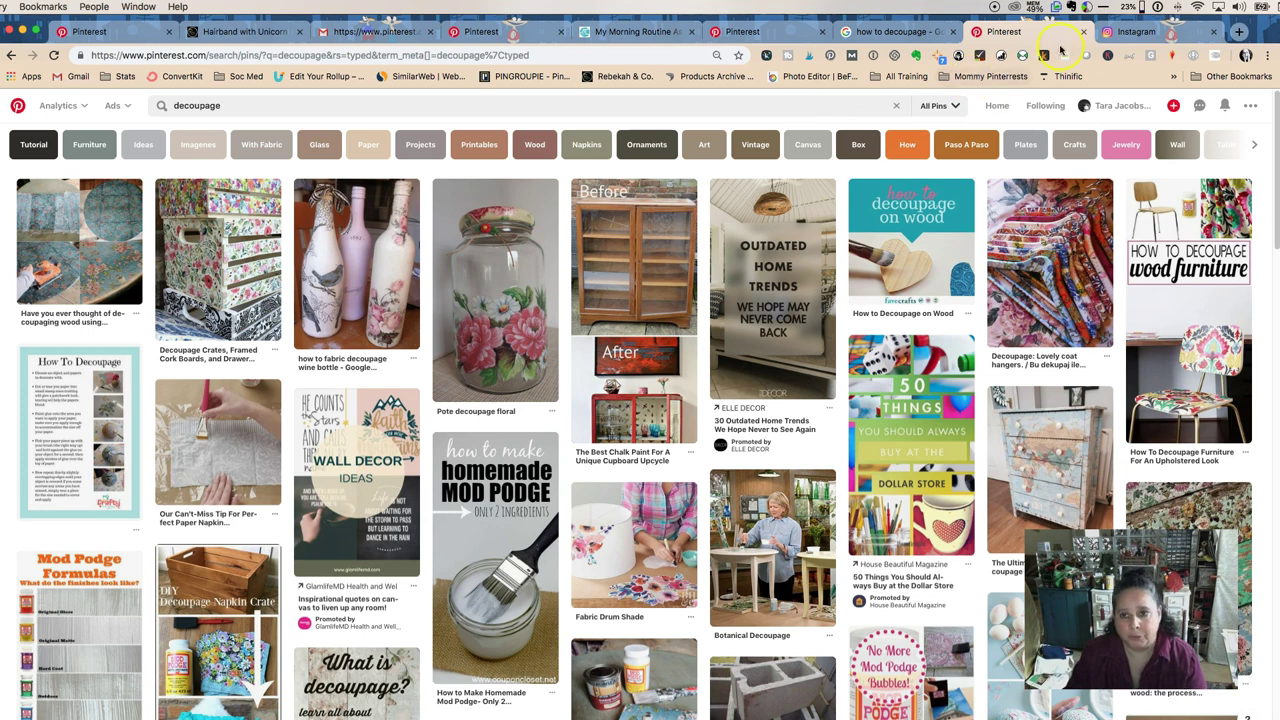
- Switch to Instagram and show the hashtag suggestions for the existing #marketing search
{"action": "left_click", "coordinate": [1132, 31]}
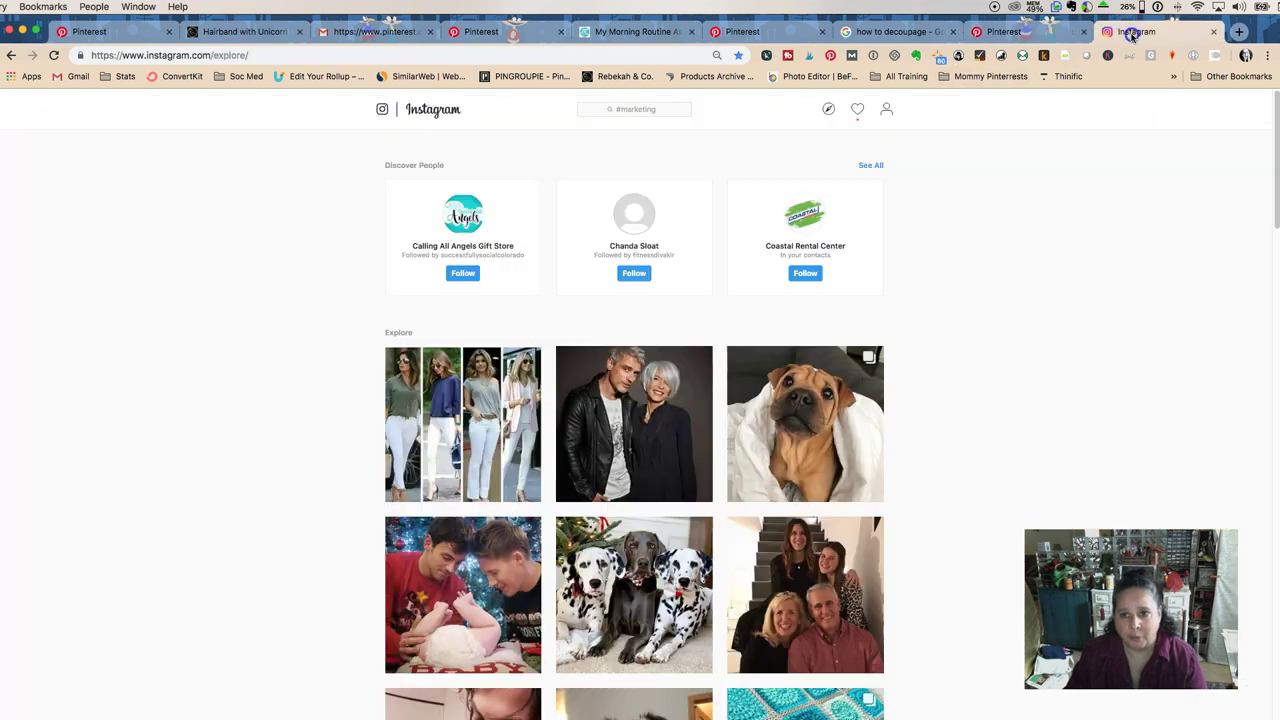
{"action": "left_click", "coordinate": [640, 110]}
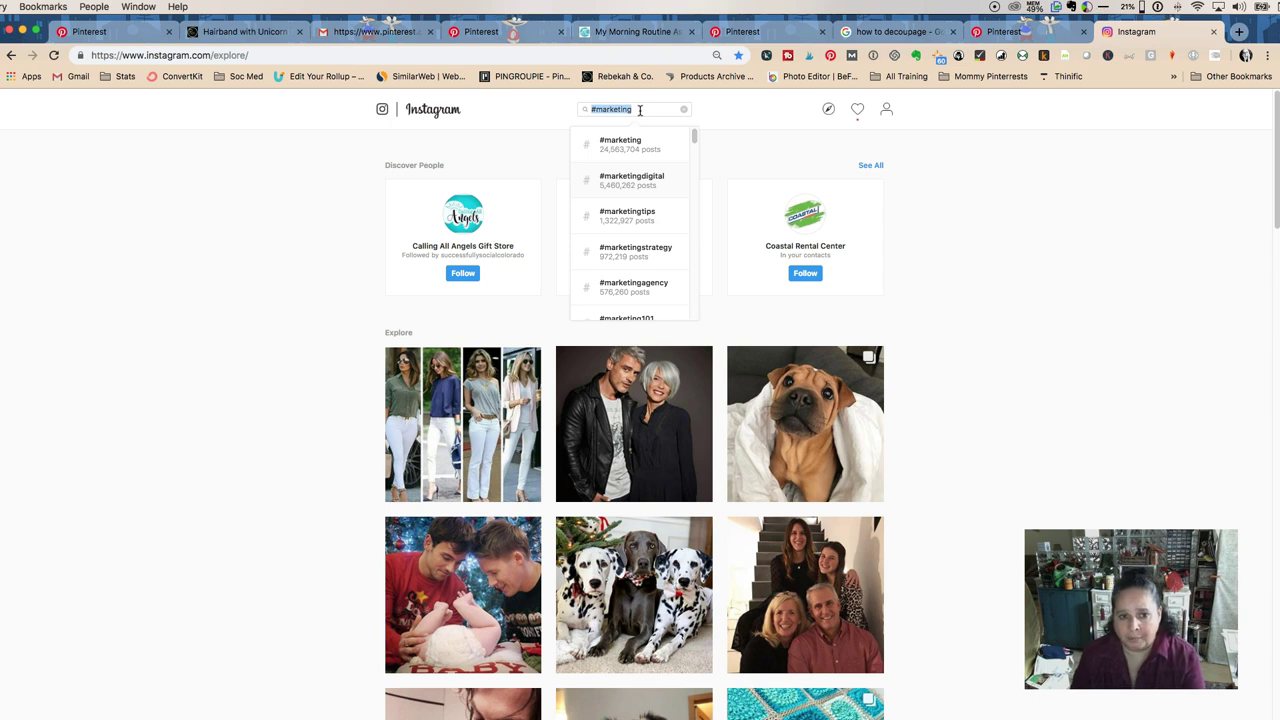
{"action": "type", "text": "mar"}
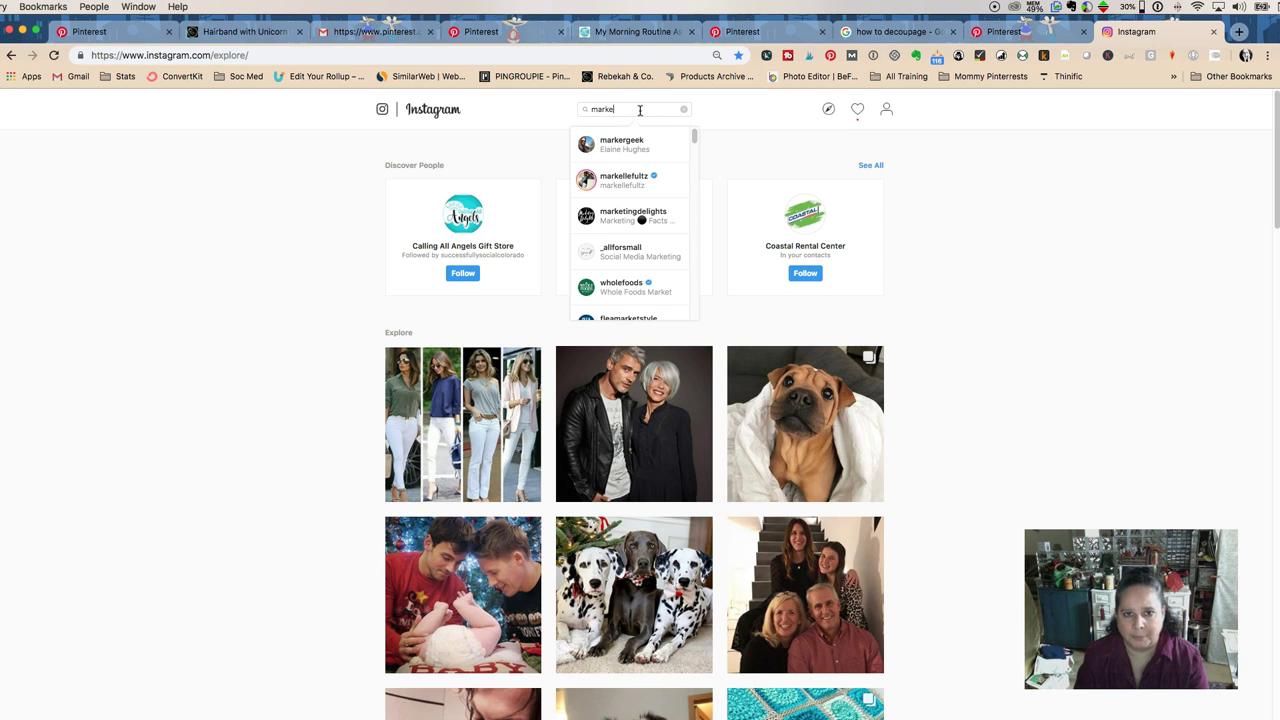
{"action": "key", "text": "BackSpace"}
{"action": "key", "text": "BackSpace"}
{"action": "key", "text": "BackSpace"}
{"action": "key", "text": "BackSpace"}
{"action": "key", "text": "BackSpace"}
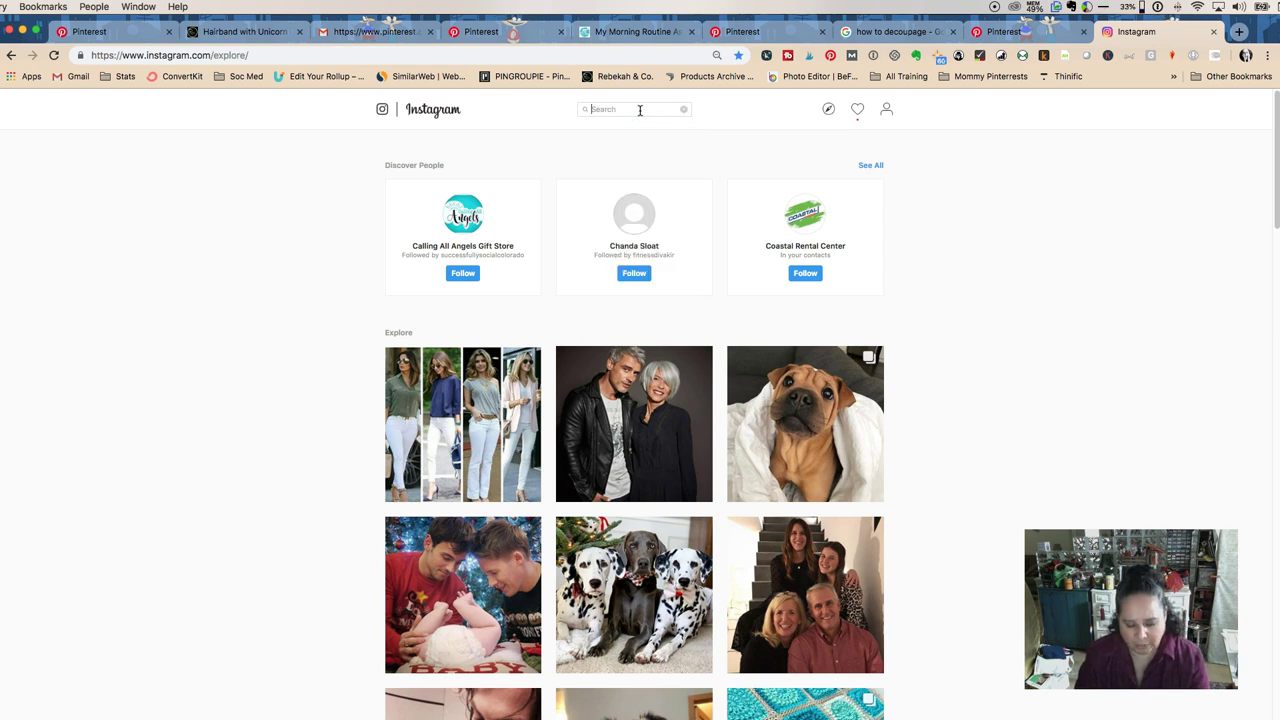
- Search Instagram for "#marketing" and browse the related hashtags with their post counts
{"action": "type", "text": "#marketing"}
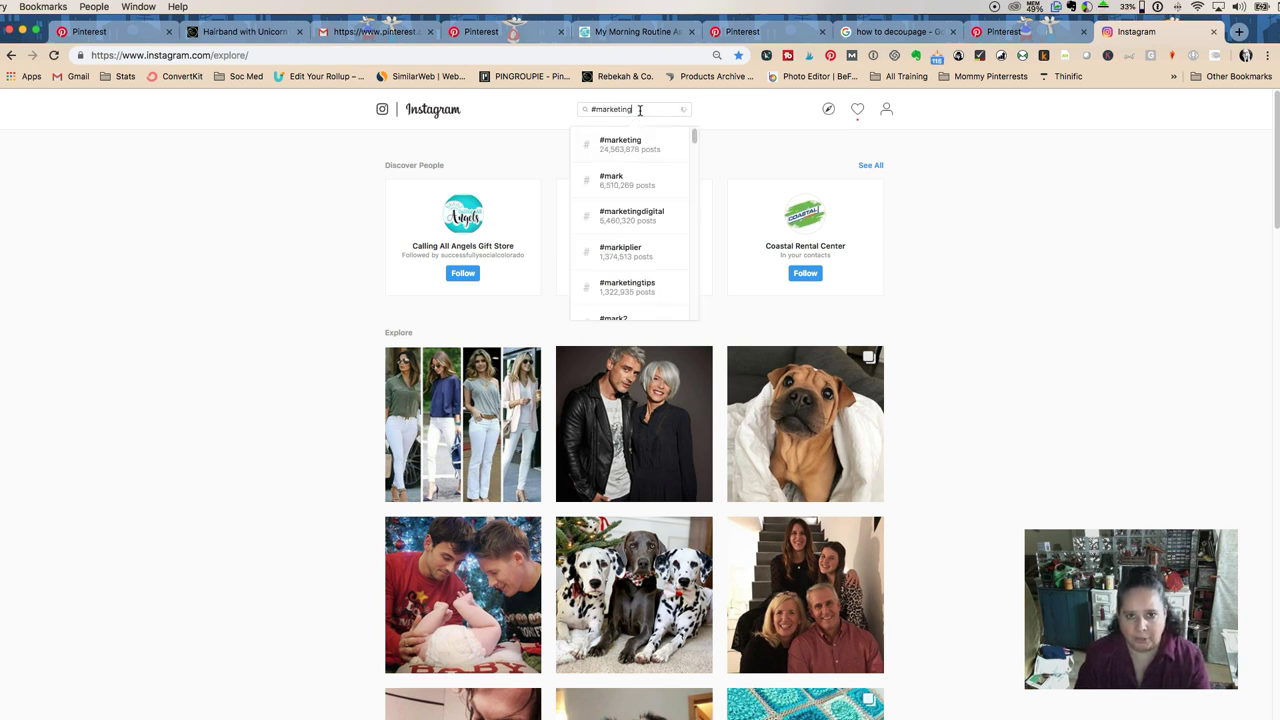
{"action": "scroll", "coordinate": [640, 212], "scroll_direction": "down", "scroll_amount": 1}
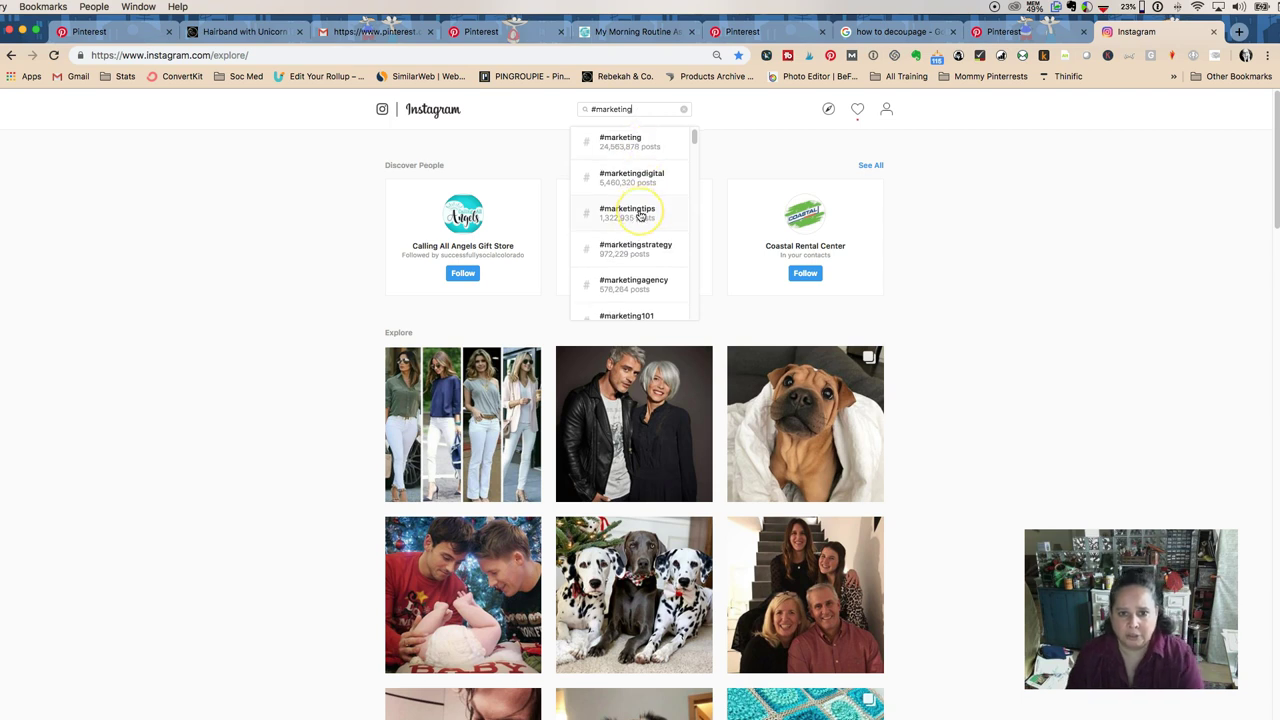
{"action": "scroll", "coordinate": [640, 215], "scroll_direction": "down", "scroll_amount": 4}
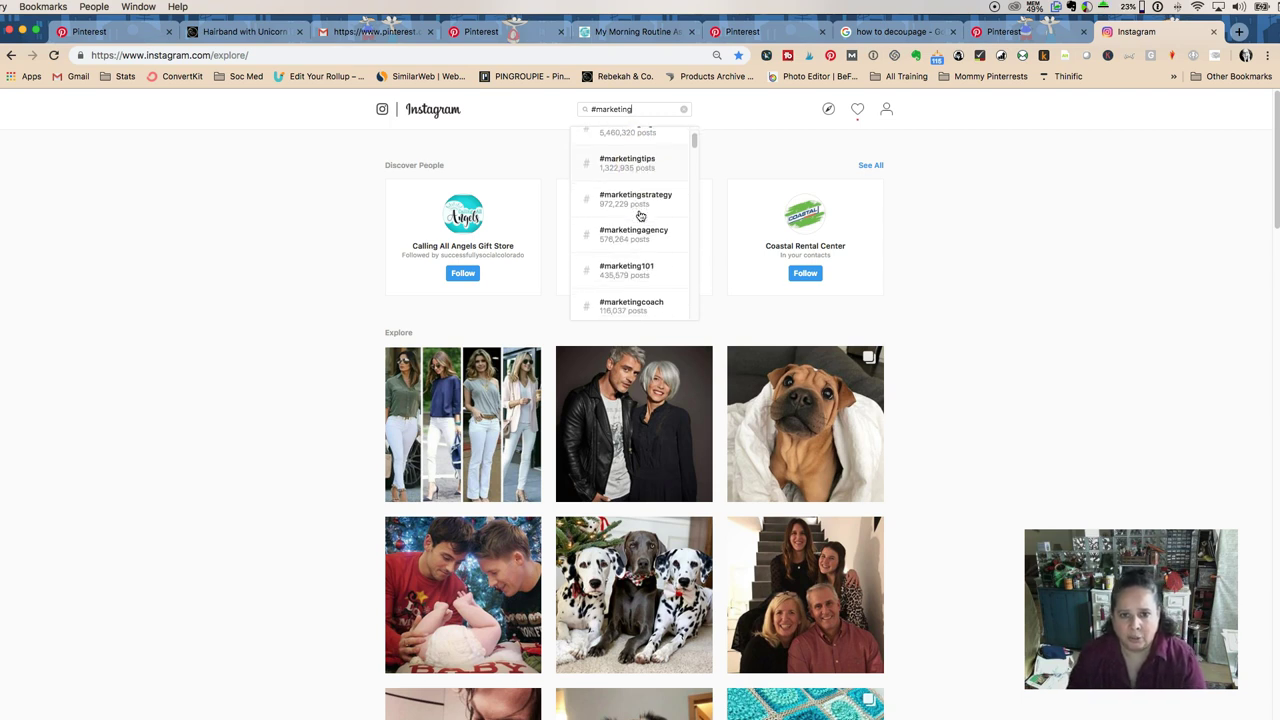
{"action": "scroll", "coordinate": [640, 215], "scroll_direction": "down", "scroll_amount": 4}
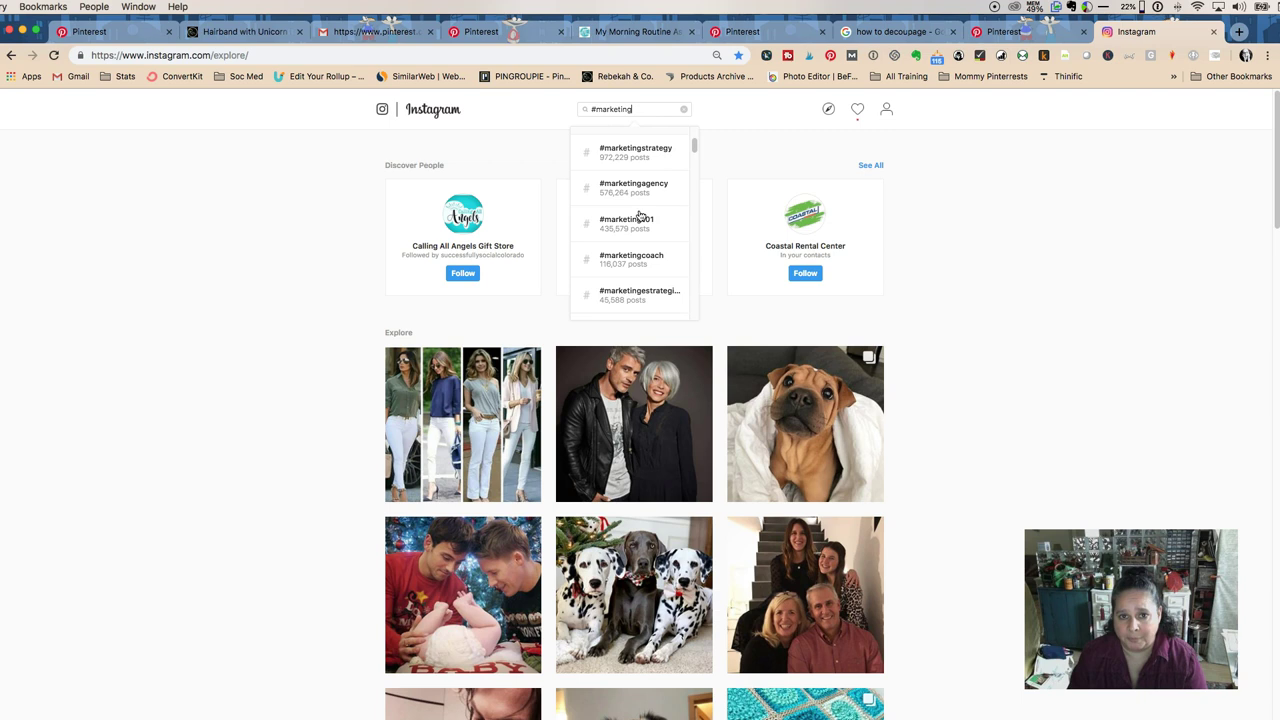
{"action": "left_click", "coordinate": [640, 233]}
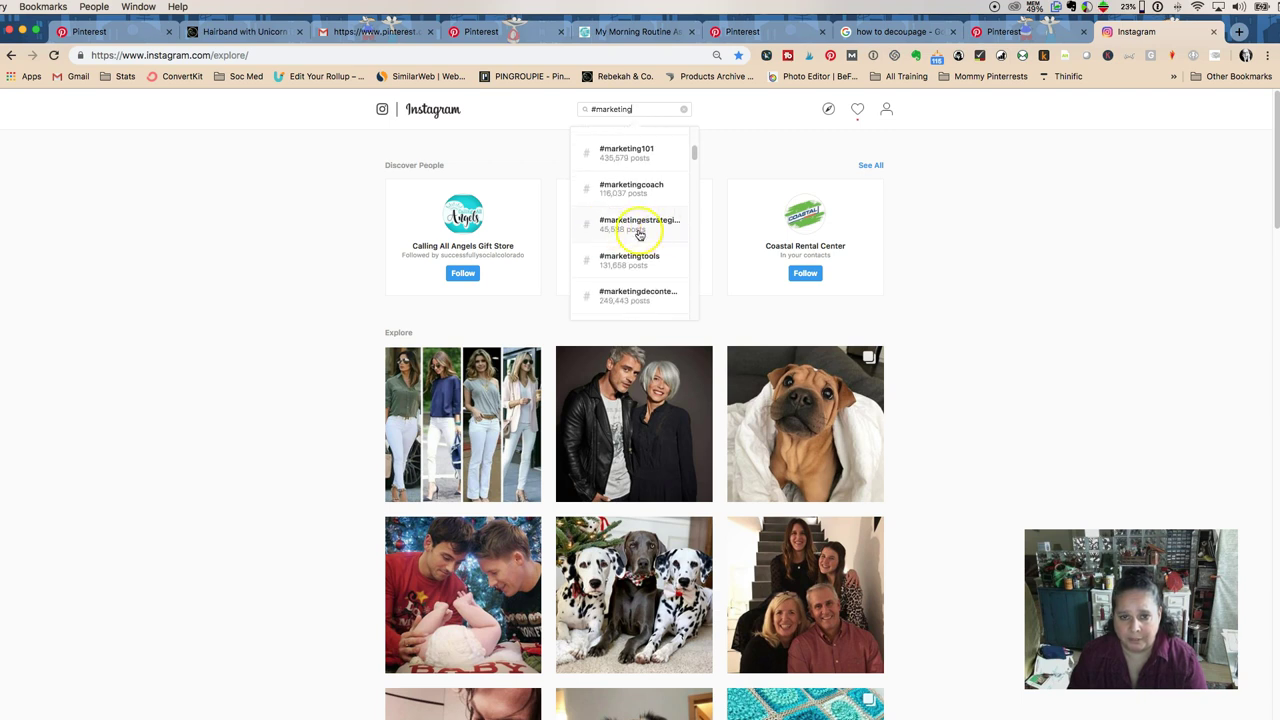
{"action": "scroll", "coordinate": [640, 233], "scroll_direction": "down", "scroll_amount": 1}
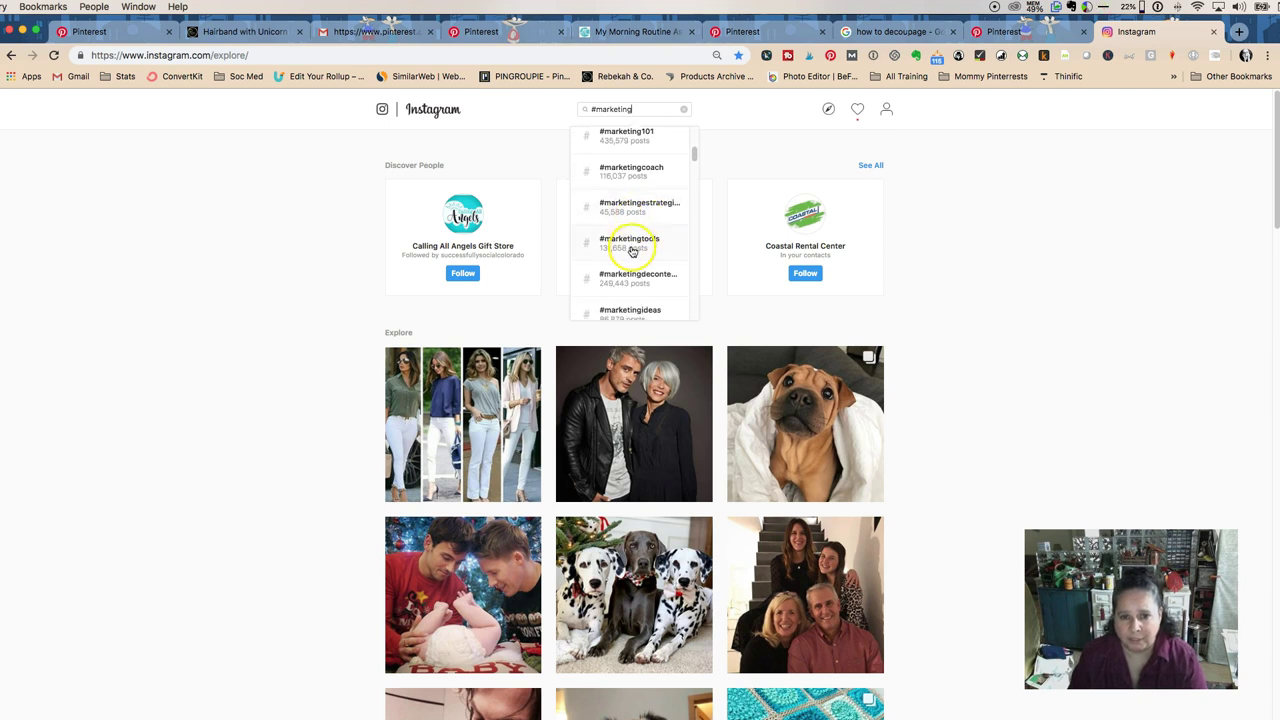
{"action": "scroll", "coordinate": [625, 290], "scroll_direction": "down", "scroll_amount": 3}
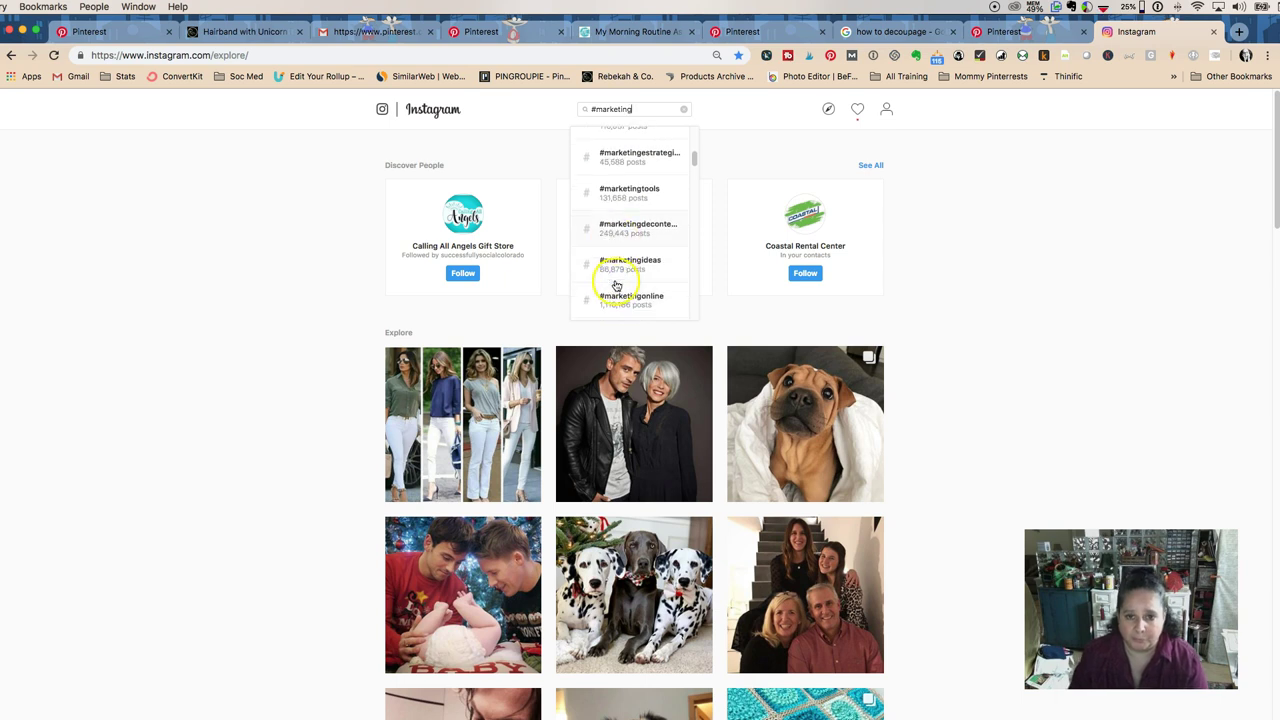
{"action": "double_click", "coordinate": [616, 109]}
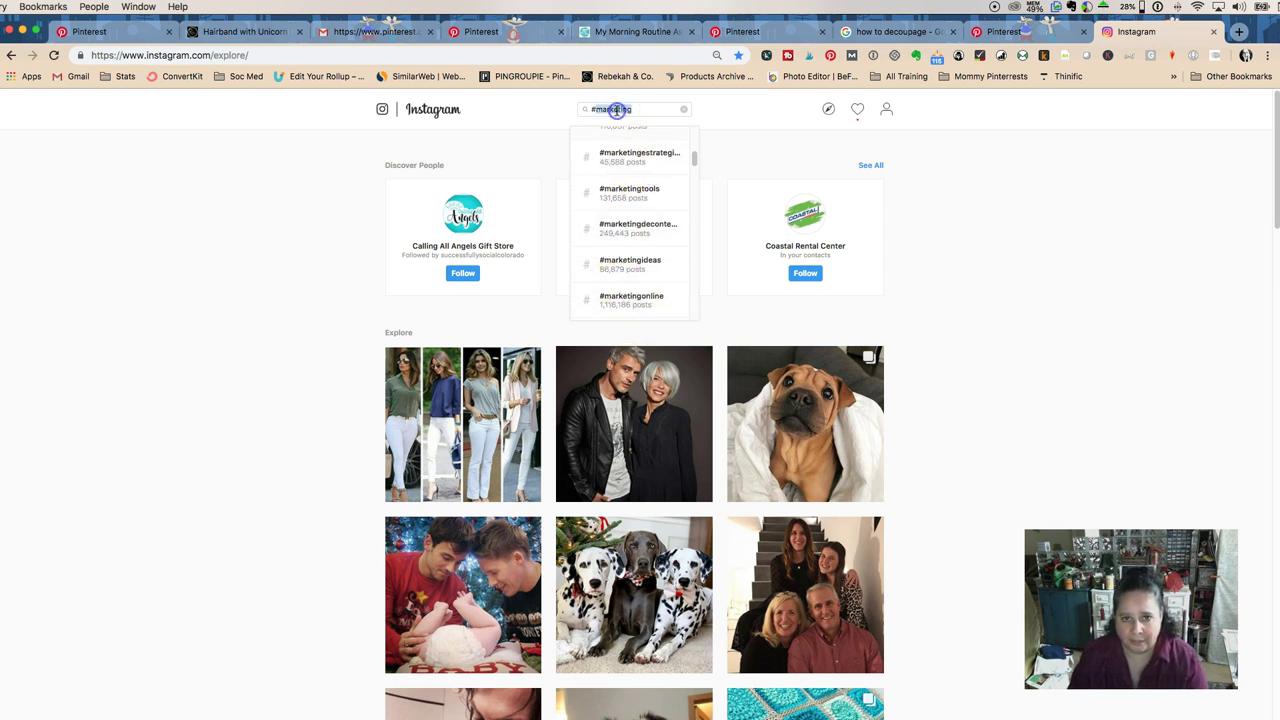
{"action": "type", "text": "doupage"}
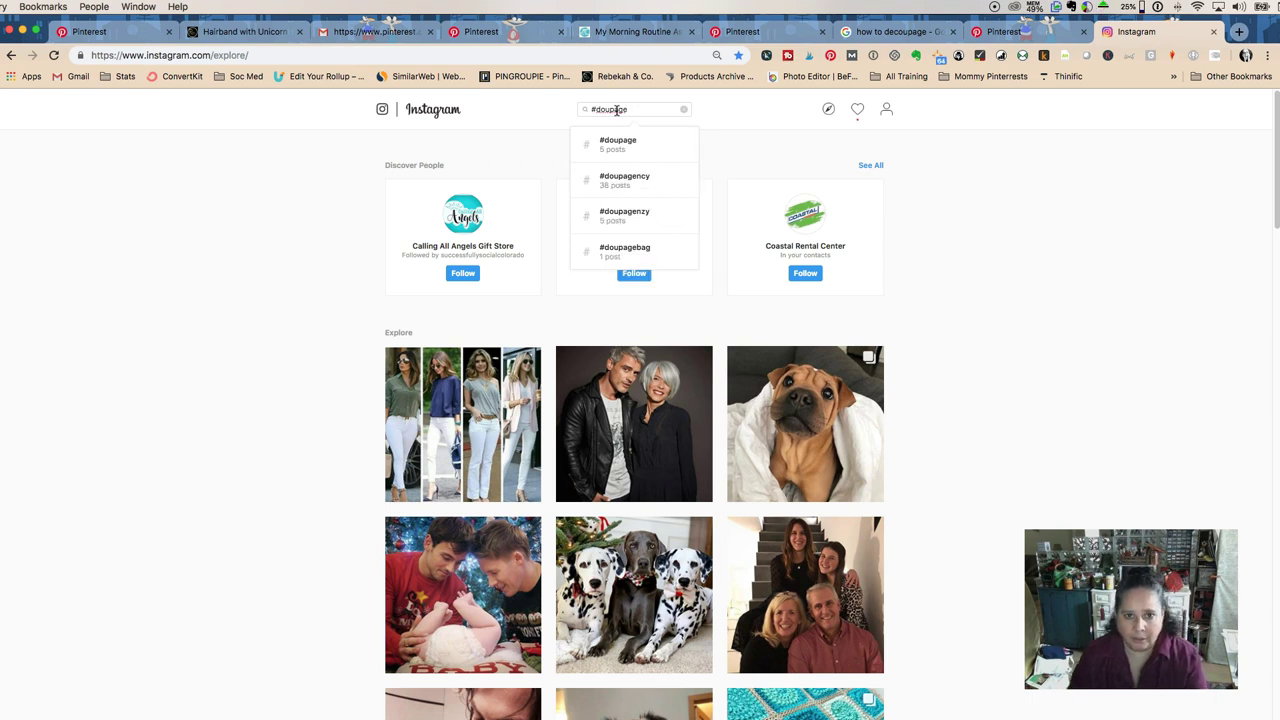
{"action": "left_click", "coordinate": [607, 110]}
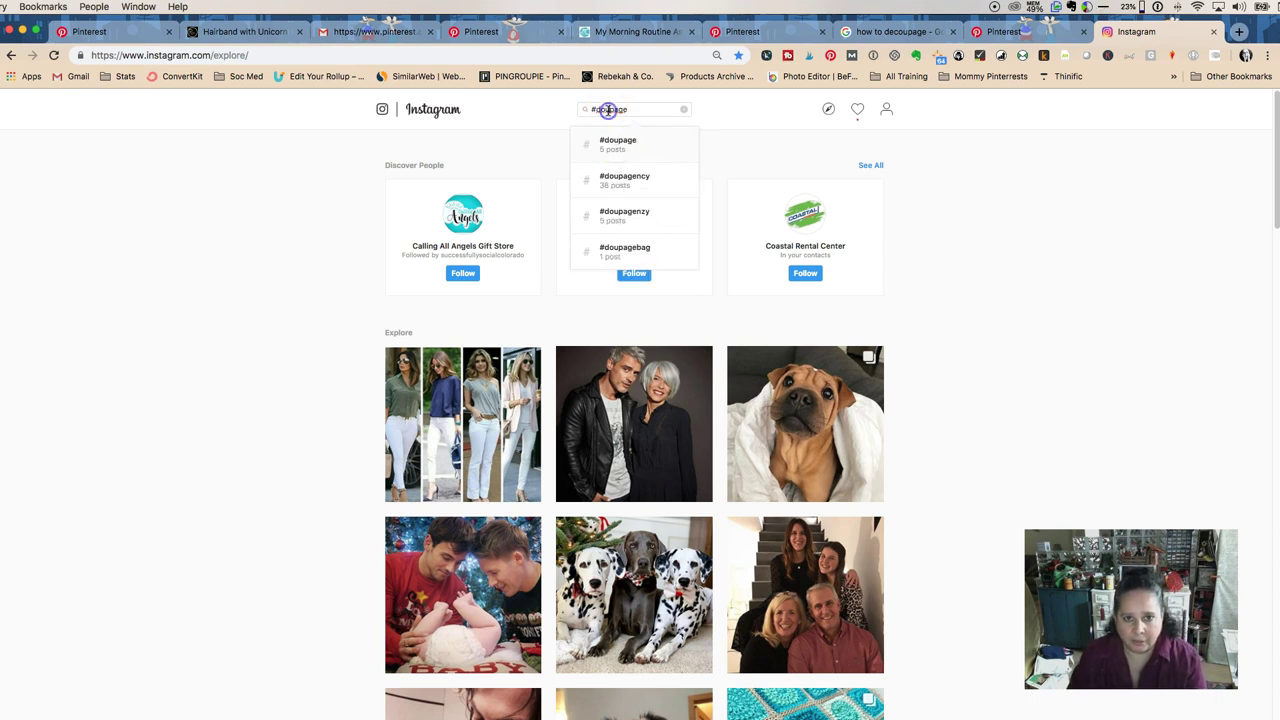
{"action": "type", "text": "c"}
{"action": "key", "text": "BackSpace"}
{"action": "key", "text": "BackSpace"}
{"action": "key", "text": "BackSpace"}
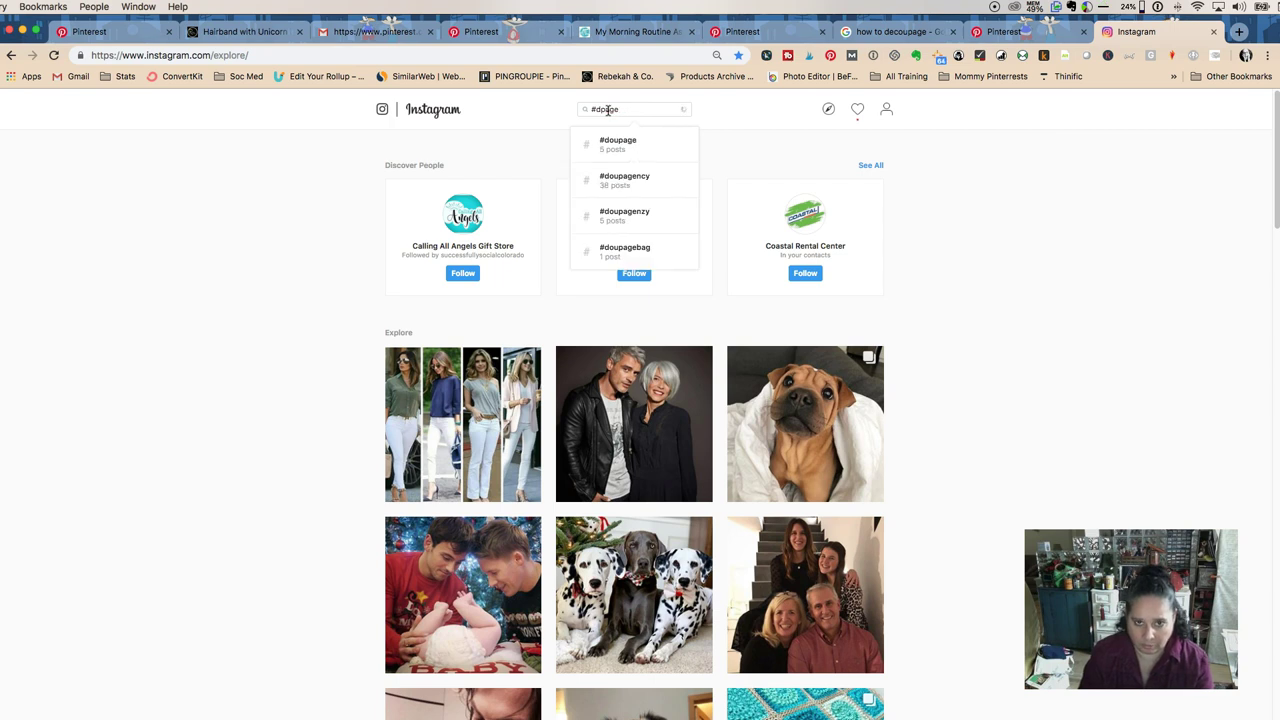
- Search Instagram for "#decoupage" and look through the suggested related hashtags
{"action": "double_click", "coordinate": [631, 113]}
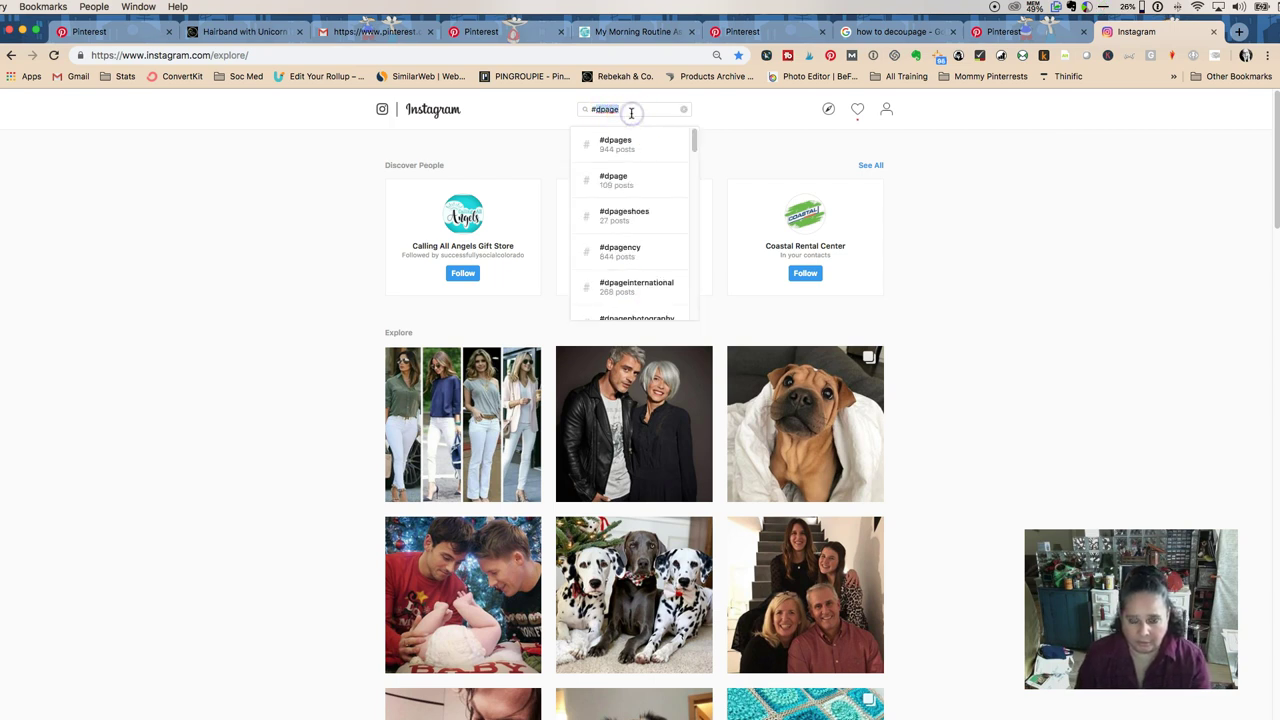
{"action": "type", "text": "#decoupage"}
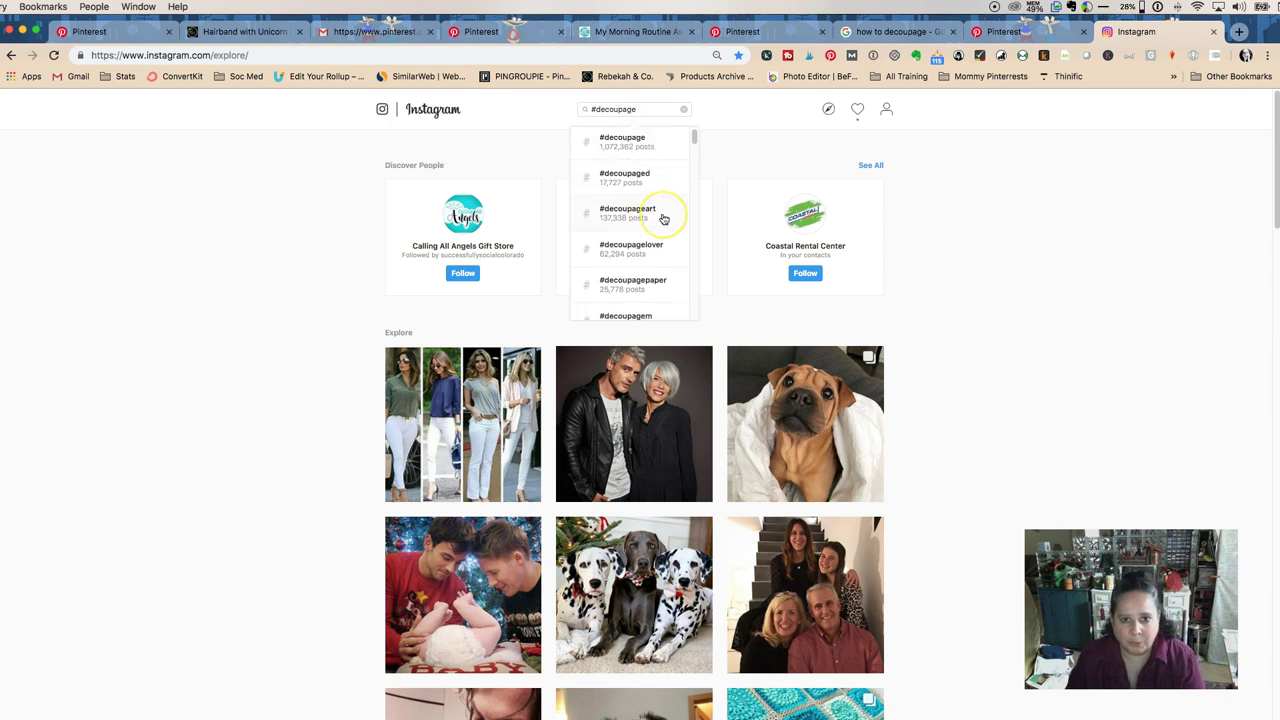
{"action": "scroll", "coordinate": [663, 218], "scroll_direction": "down", "scroll_amount": 3}
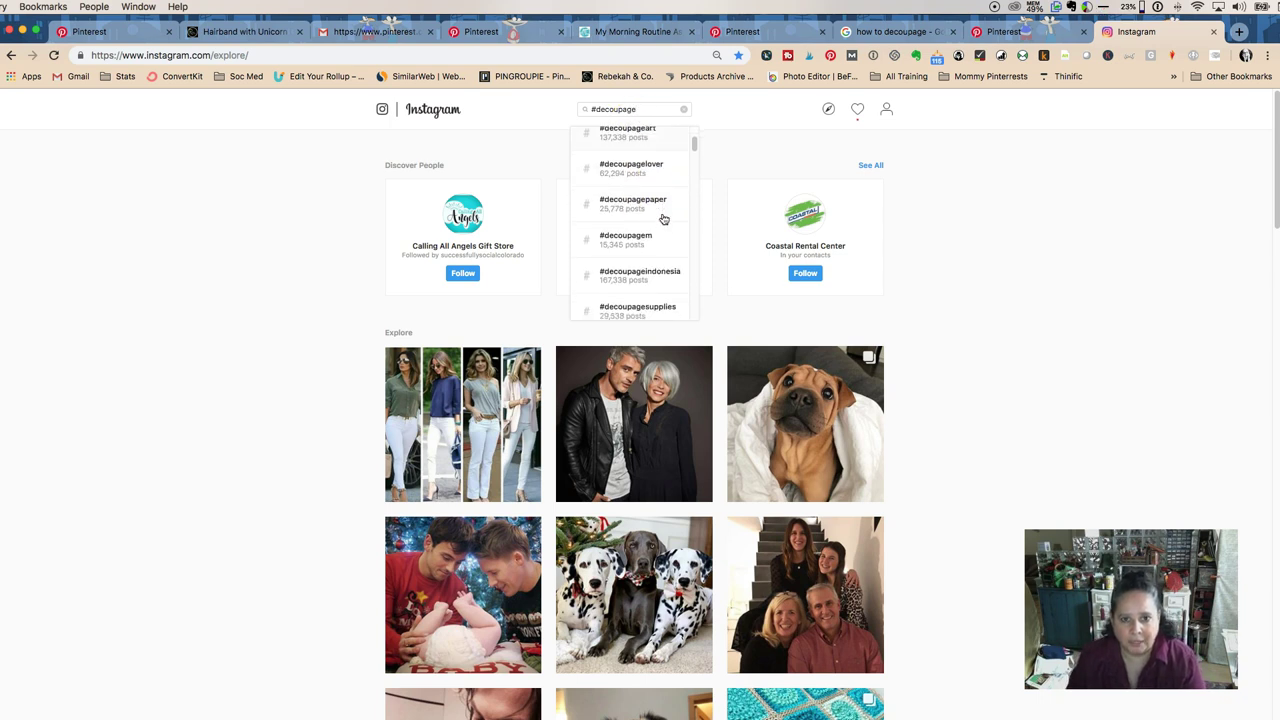
{"action": "scroll", "coordinate": [663, 218], "scroll_direction": "down", "scroll_amount": 3}
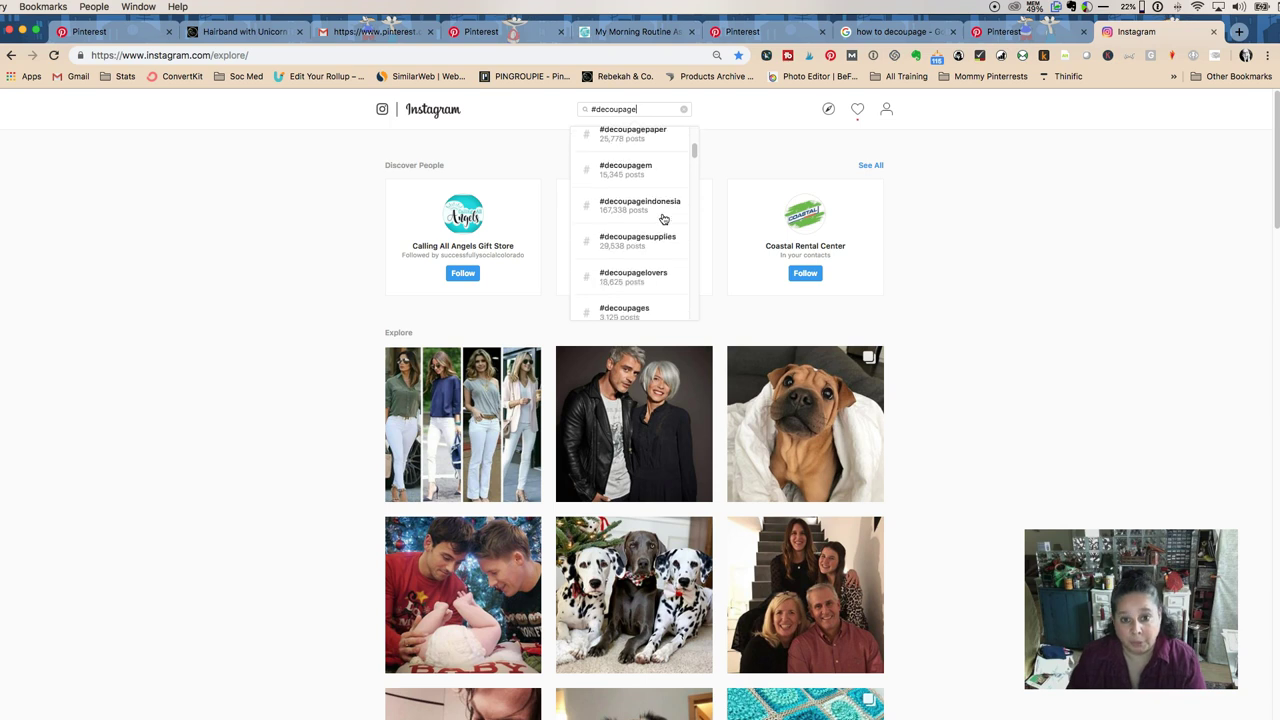
{"action": "scroll", "coordinate": [663, 218], "scroll_direction": "down", "scroll_amount": 3}
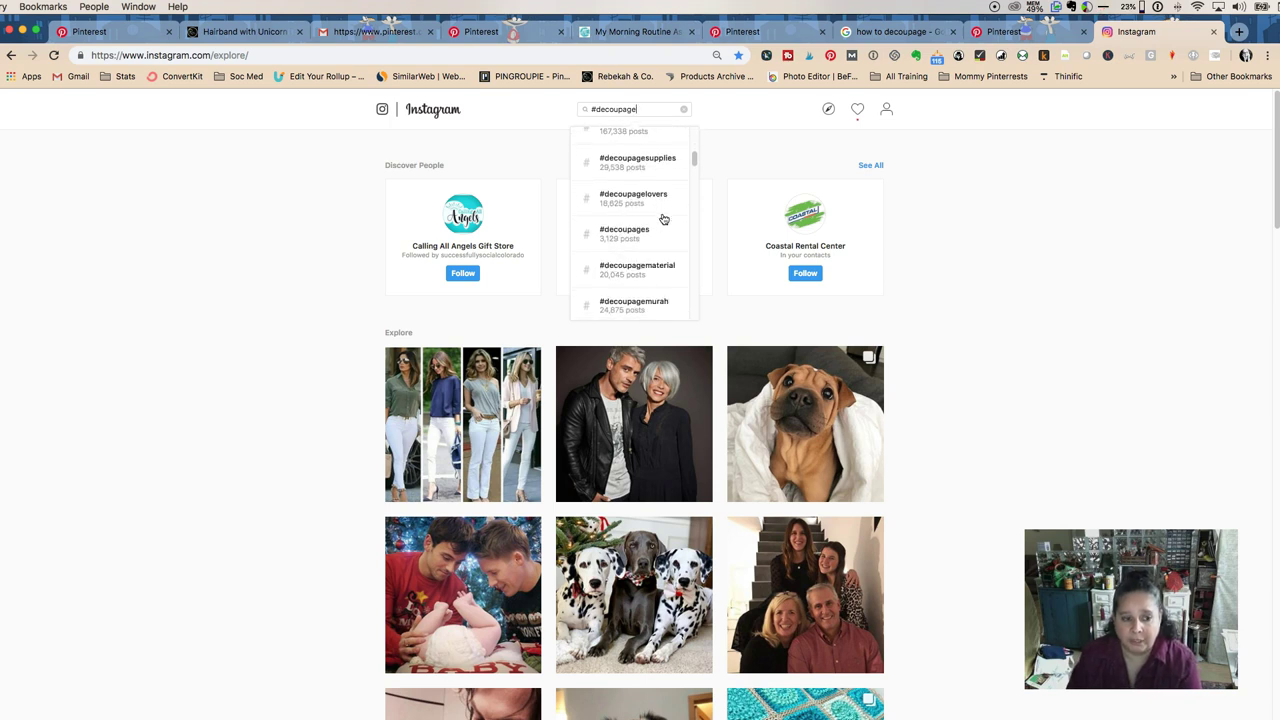
{"action": "scroll", "coordinate": [663, 218], "scroll_direction": "down", "scroll_amount": 1}
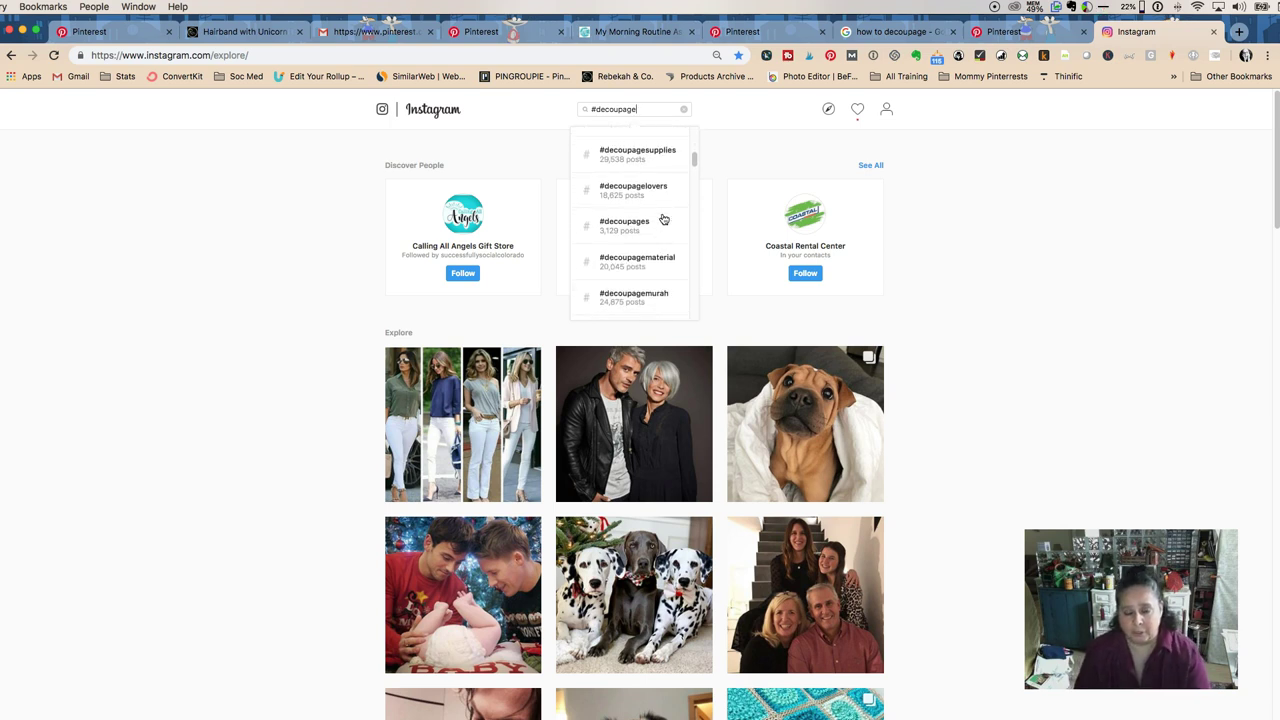